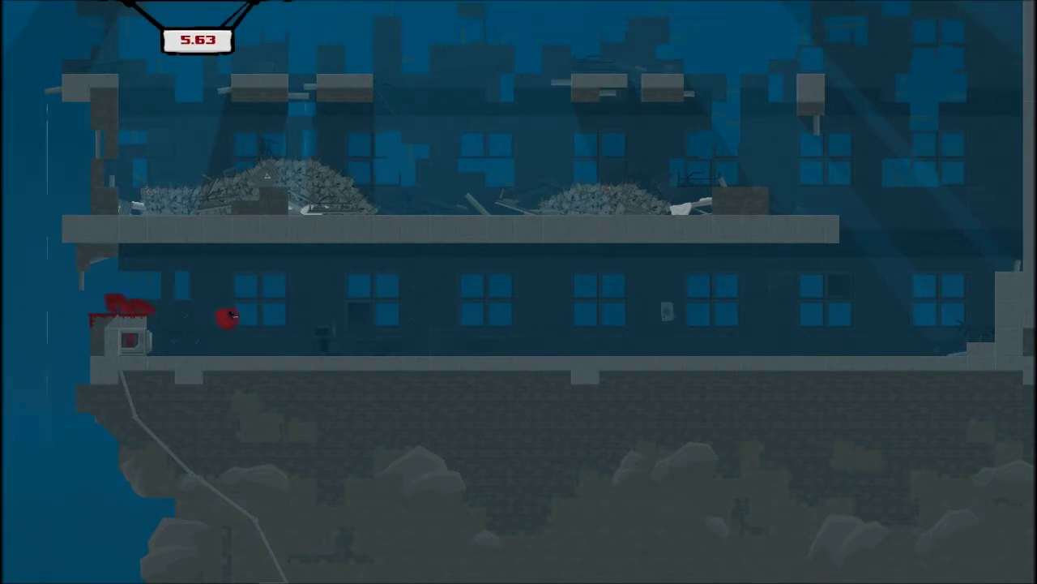
# - Wall-jump onto the upper ledge and hop up the small floating blocks
pyautogui.press('Right')
pyautogui.press('space')
pyautogui.press('space')
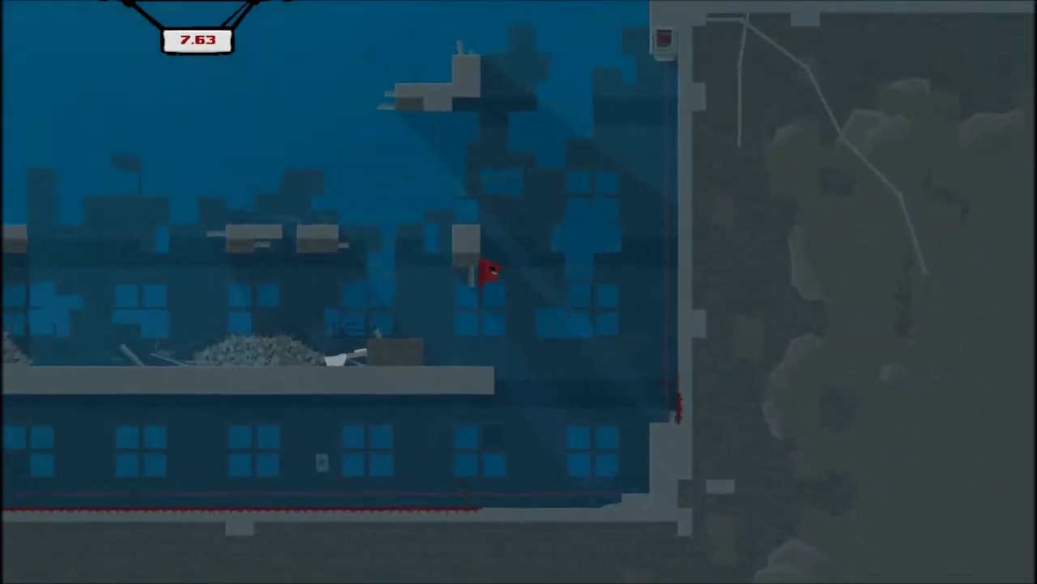
pyautogui.press('Right')
pyautogui.press('space')
pyautogui.press('Left')
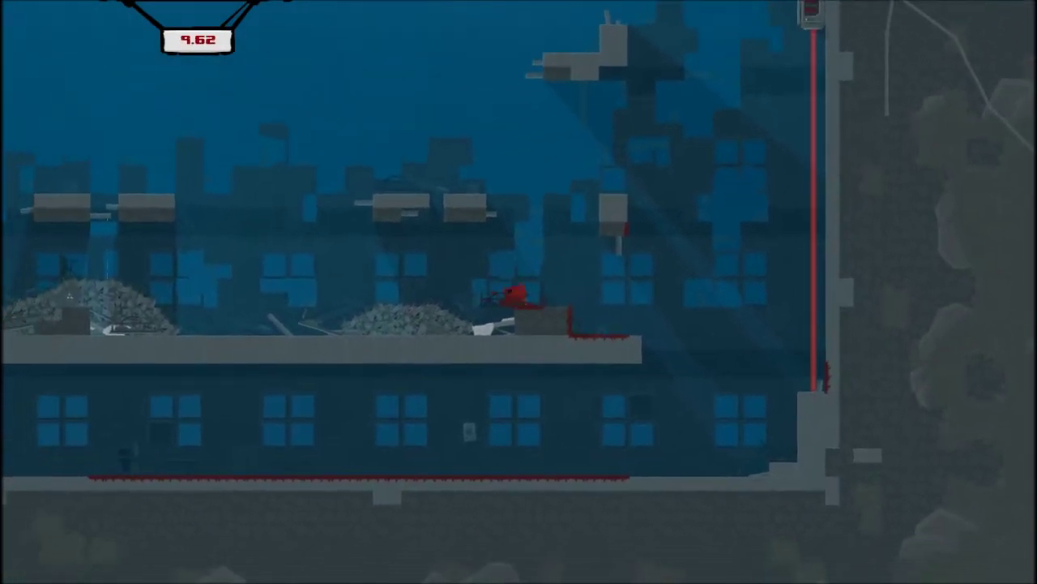
pyautogui.press('space')
pyautogui.press('space')
pyautogui.press('Right')
pyautogui.press('space')
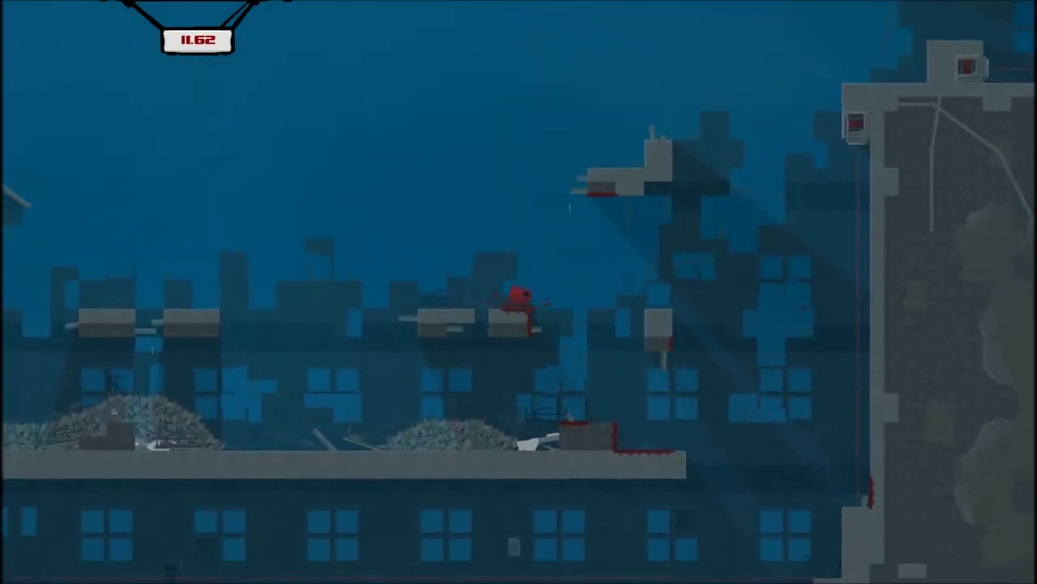
# - Jump up from the floating blocks and leap toward the building's tall wall, failing
pyautogui.press('space')
pyautogui.press('Right')
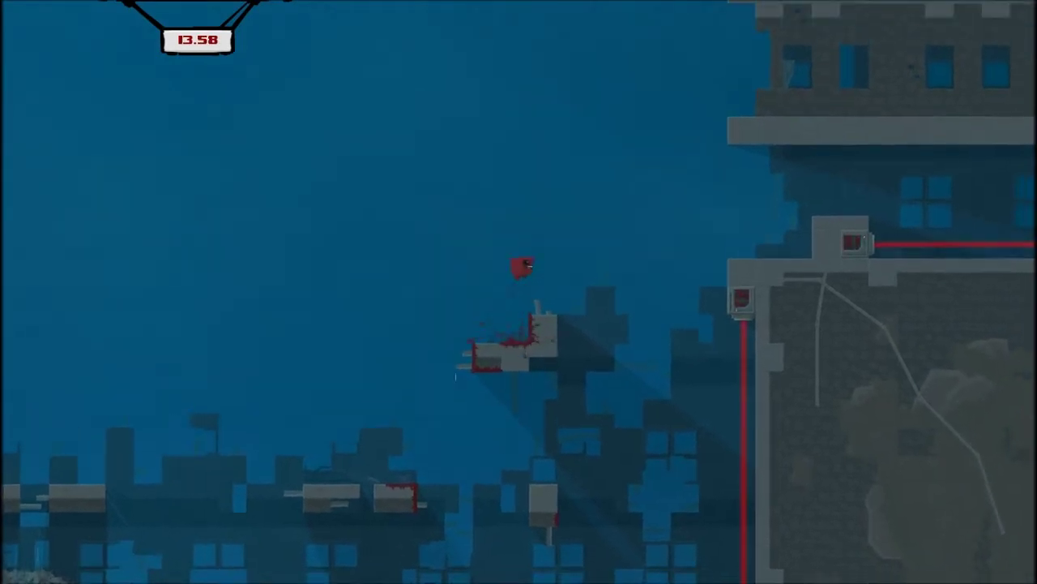
pyautogui.press('space')
pyautogui.press('Right')
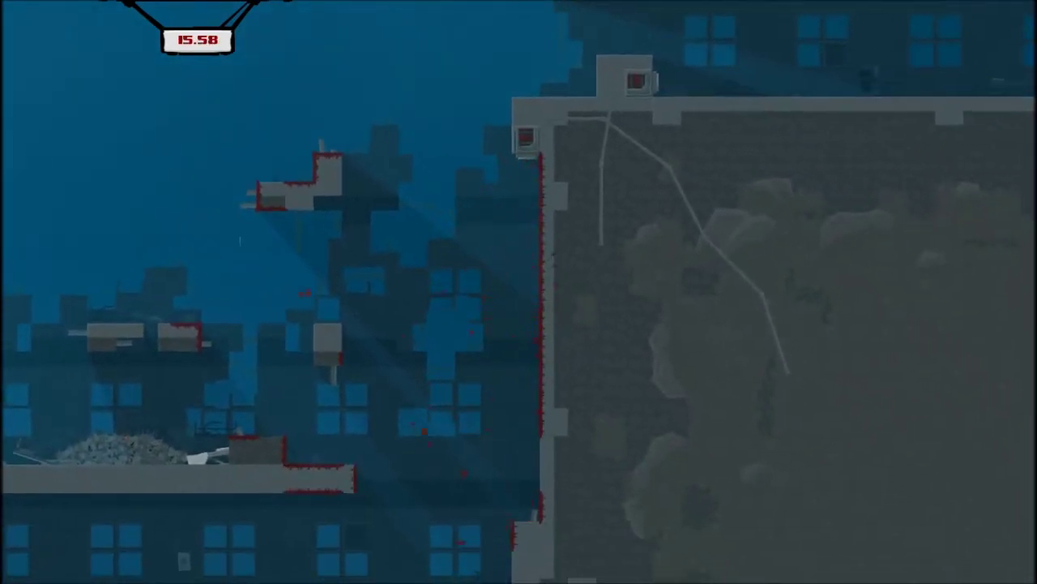
# - After restarting, wall-jump back onto the upper ledge and up to the floating blocks
pyautogui.press('Right')
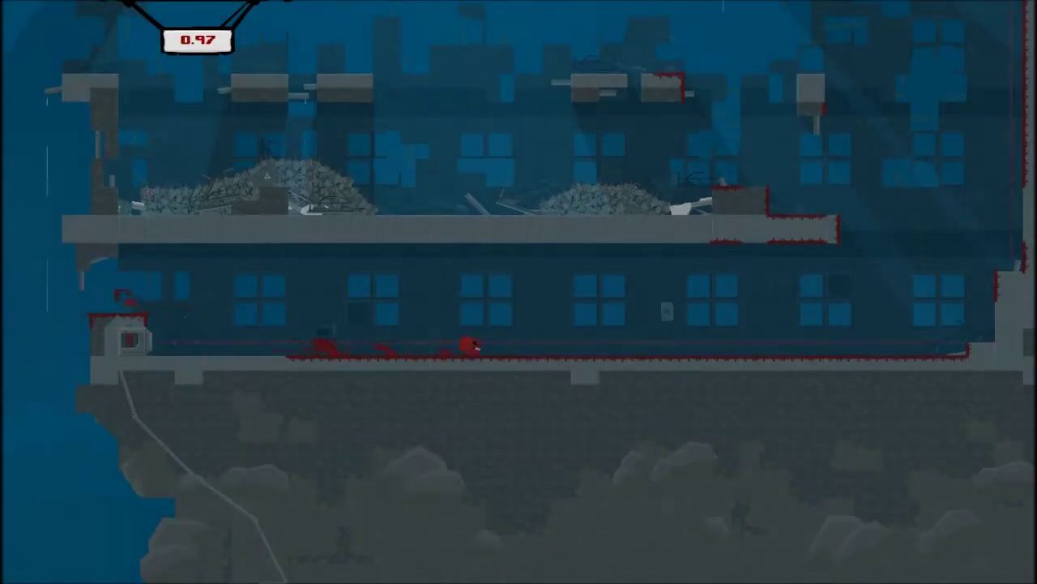
pyautogui.press('Right')
pyautogui.press('space')
pyautogui.press('space')
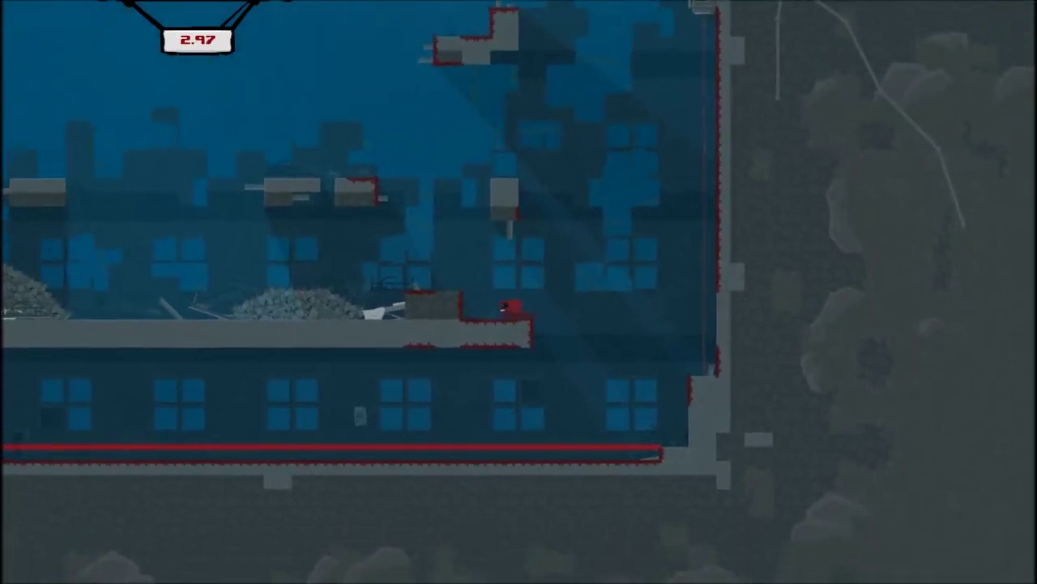
pyautogui.press('space')
pyautogui.press('space')
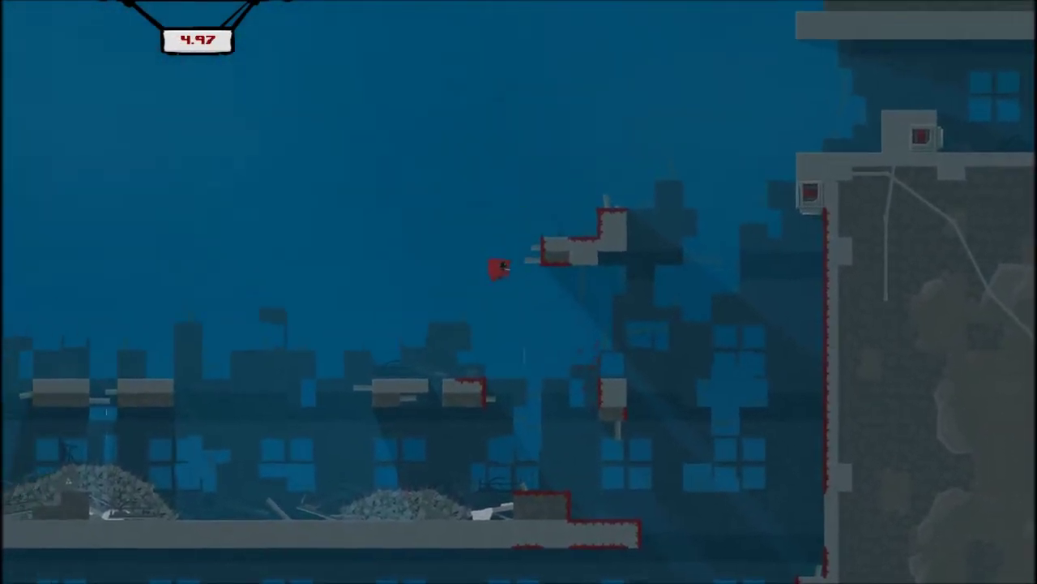
pyautogui.press('Right')
pyautogui.press('space')
pyautogui.press('space')
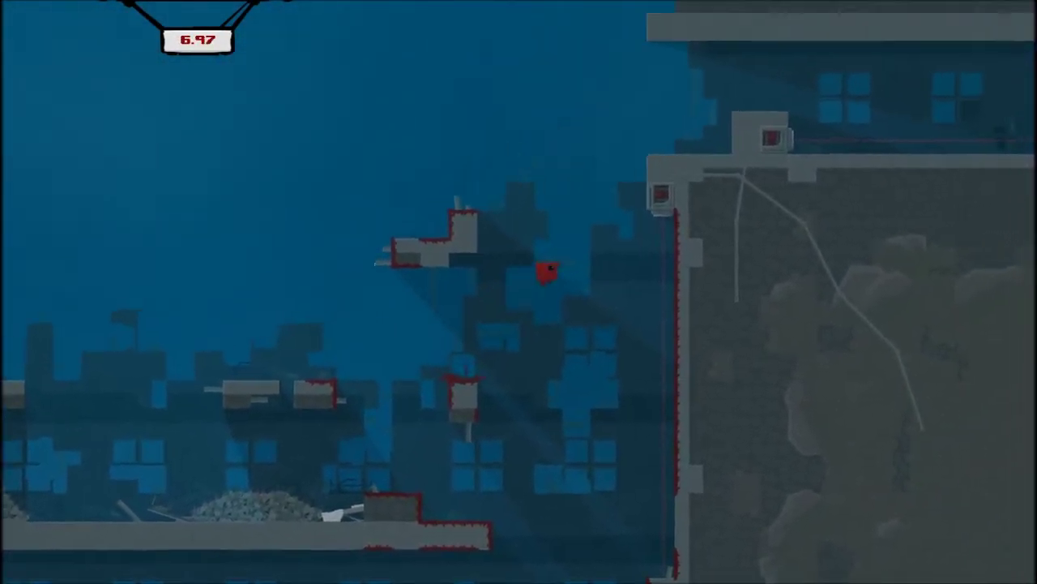
# - Wall-jump up the right wall and run along the ledge to Bandage Girl
pyautogui.press('space')
pyautogui.press('space')
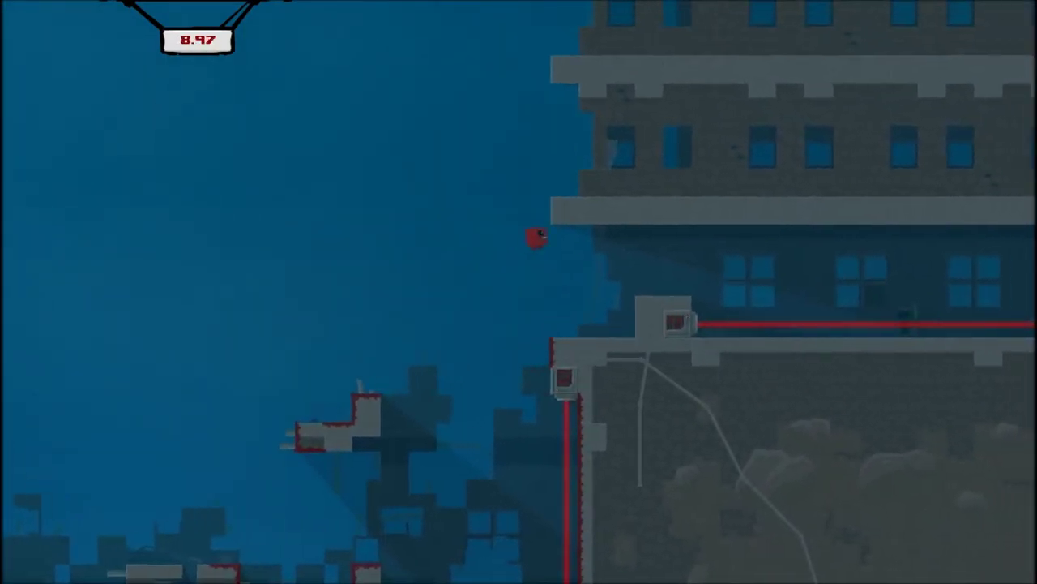
pyautogui.press('Right')
pyautogui.press('space')
pyautogui.press('Right')
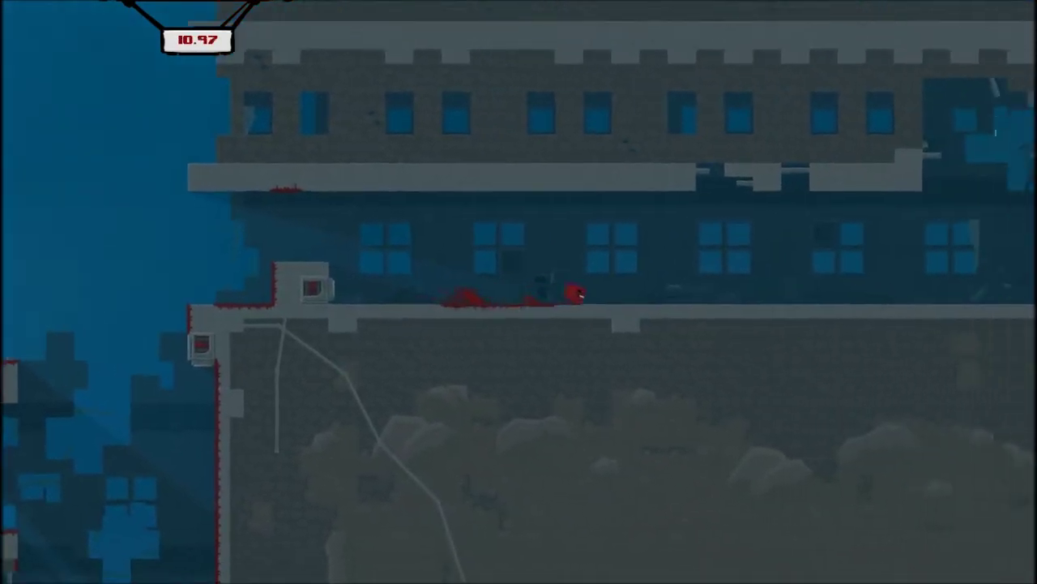
pyautogui.press('Right')
pyautogui.press('Right')
pyautogui.press('Right')
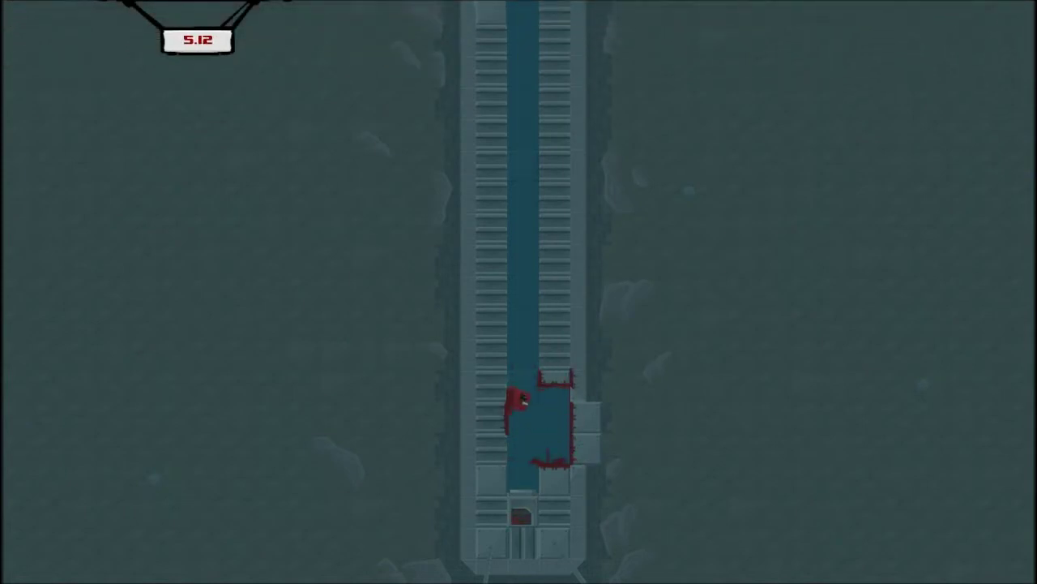
# - Wall-jump up the vertical stone shaft, past the side alcove, to its top
pyautogui.press('space')
pyautogui.press('space')
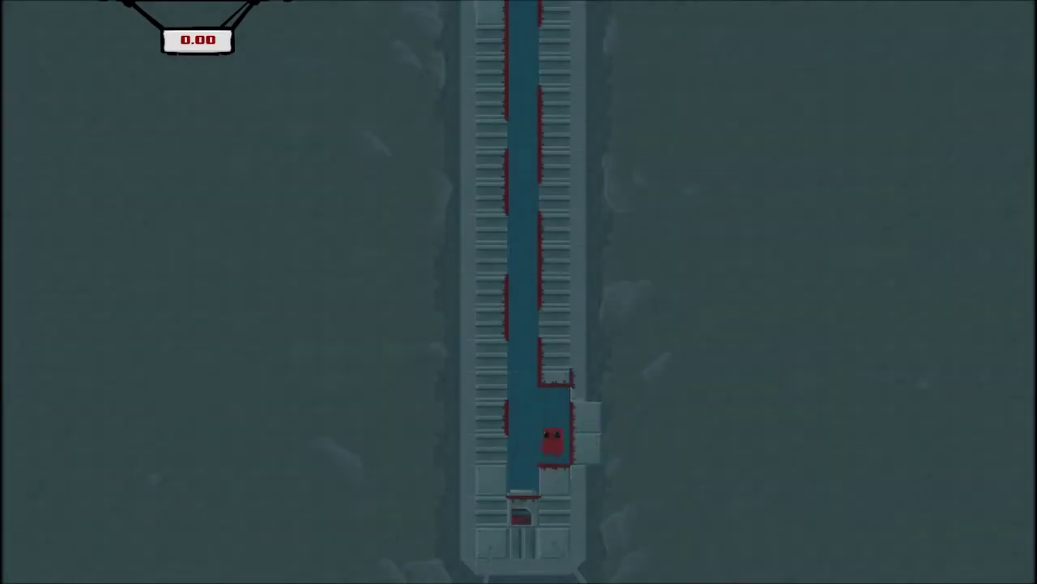
pyautogui.press('space')
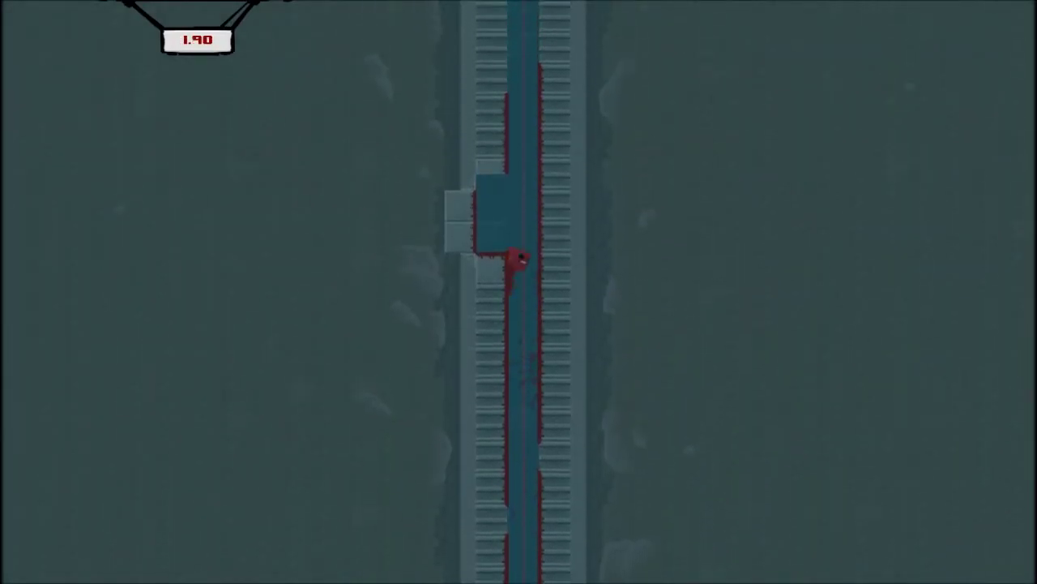
pyautogui.press('space')
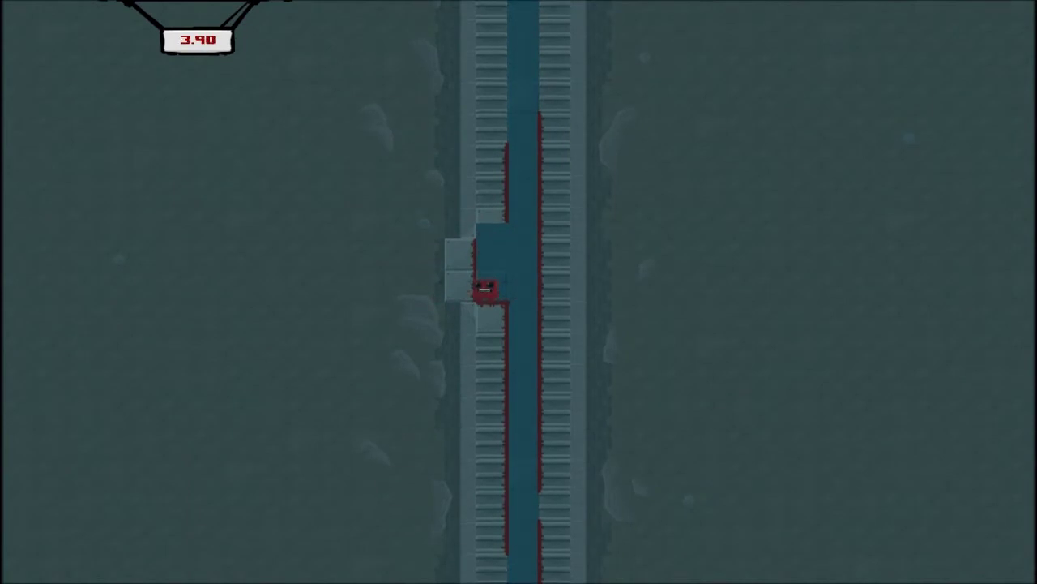
pyautogui.press('space')
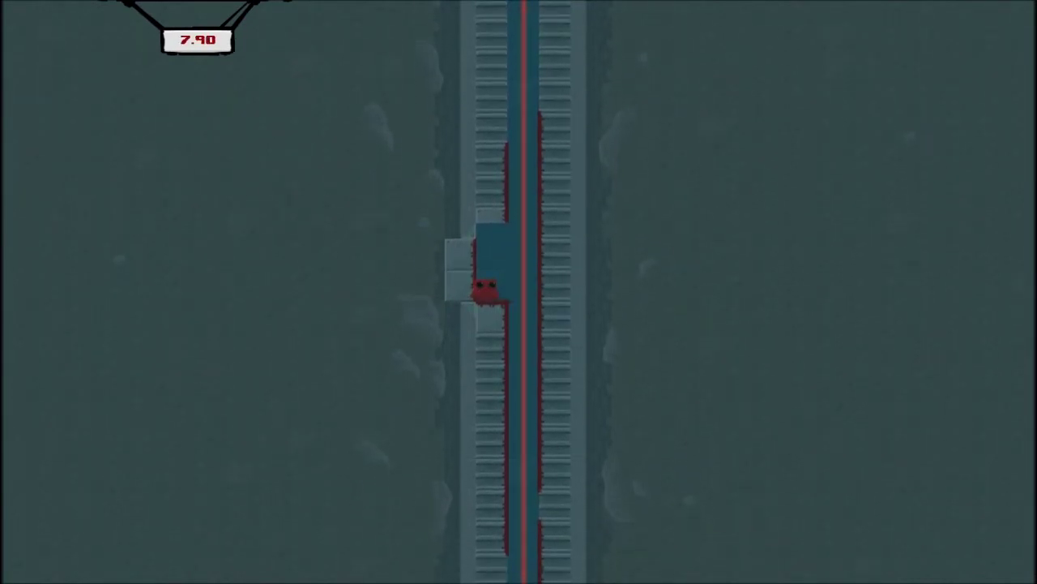
pyautogui.press('space')
pyautogui.press('space')
pyautogui.press('space')
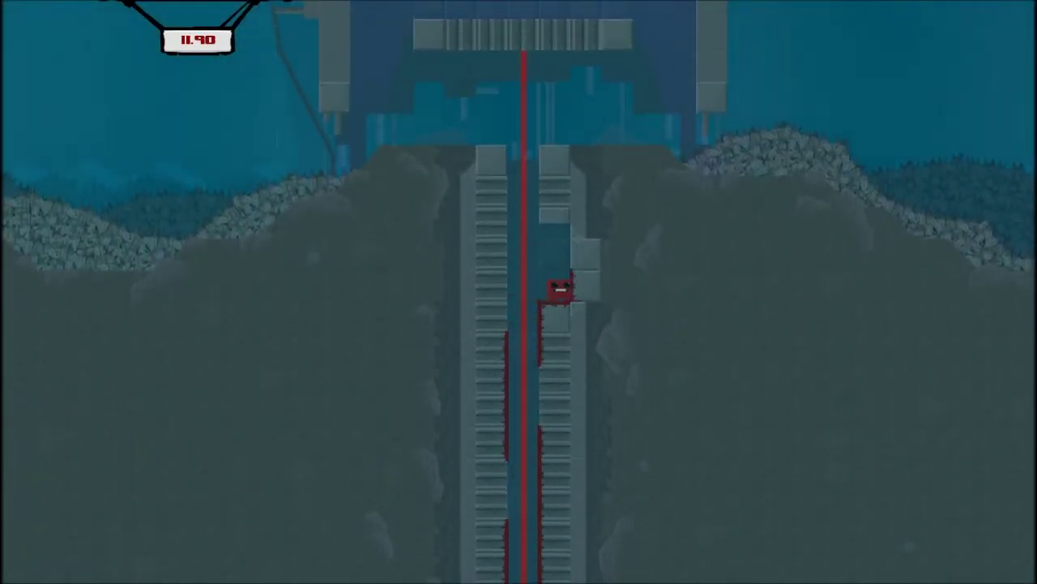
pyautogui.press('space')
pyautogui.press('space')
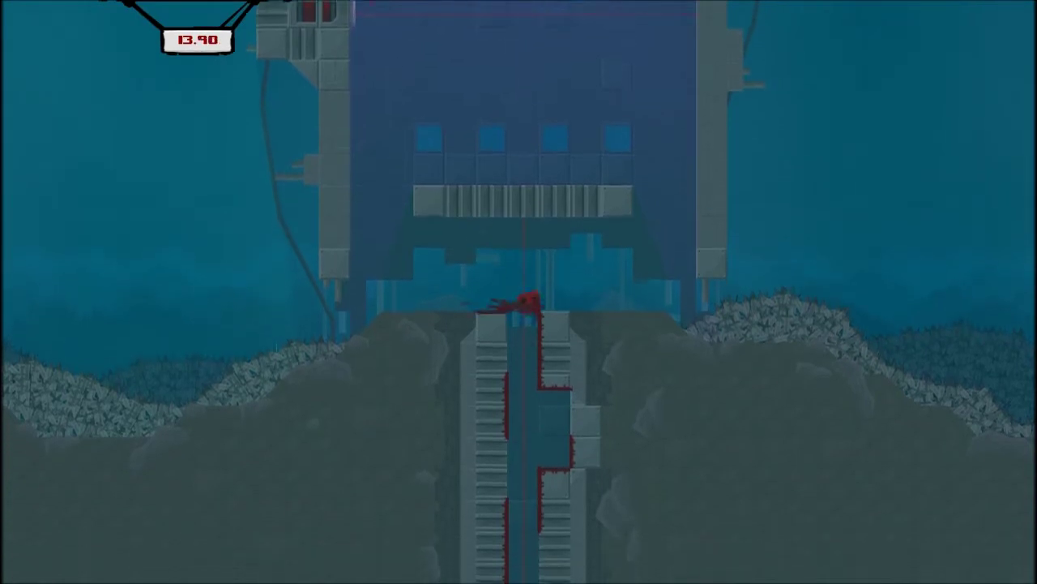
pyautogui.press('space')
# - Jump onto the platform and wall-jump up the tower walls to Bandage Girl
pyautogui.press('space')
pyautogui.press('Right')
pyautogui.press('space')
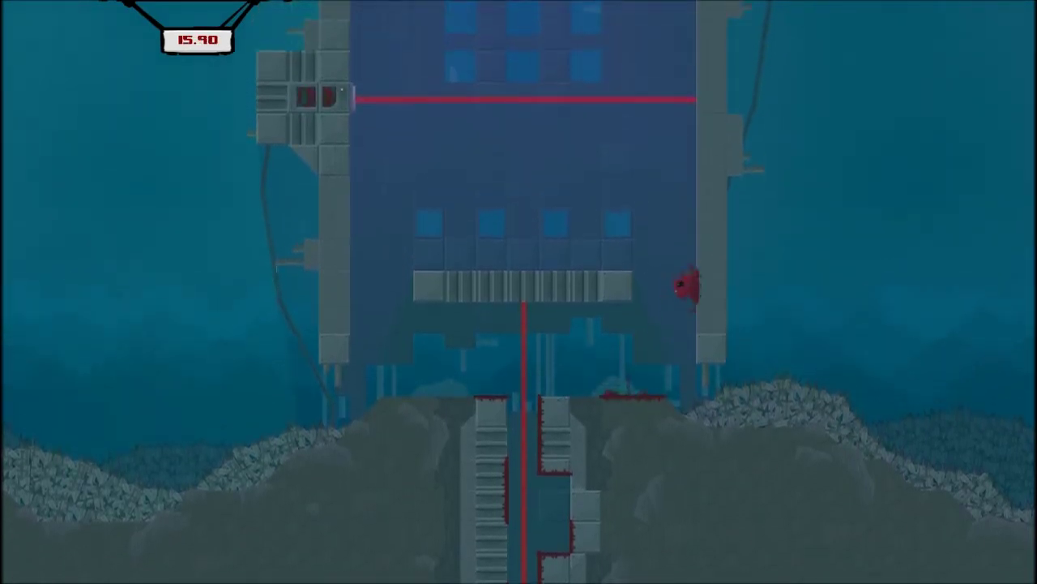
pyautogui.press('Left')
pyautogui.press('Right')
pyautogui.press('space')
pyautogui.press('space')
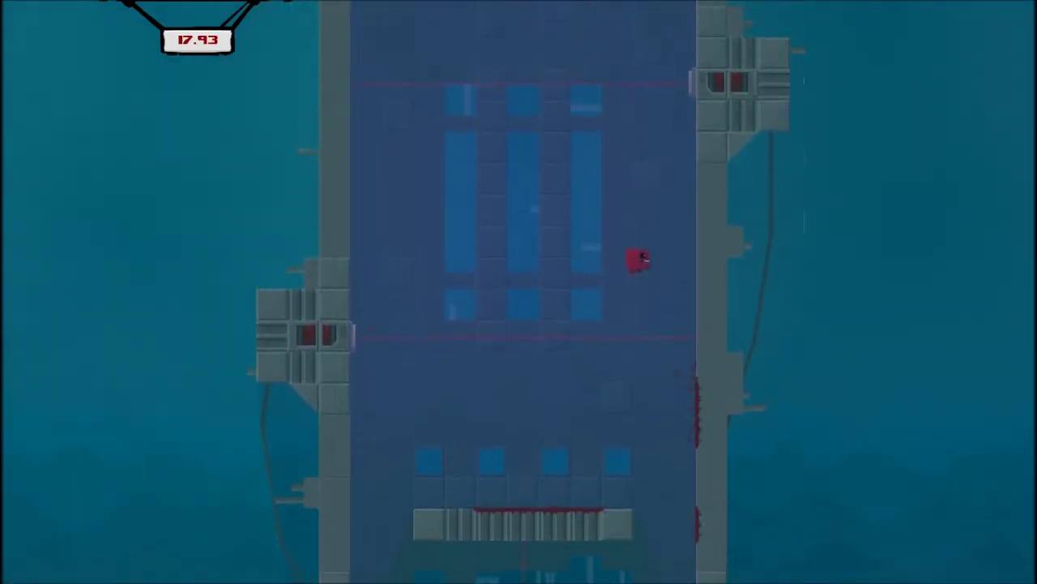
pyautogui.press('space')
pyautogui.press('Left')
pyautogui.press('space')
pyautogui.press('space')
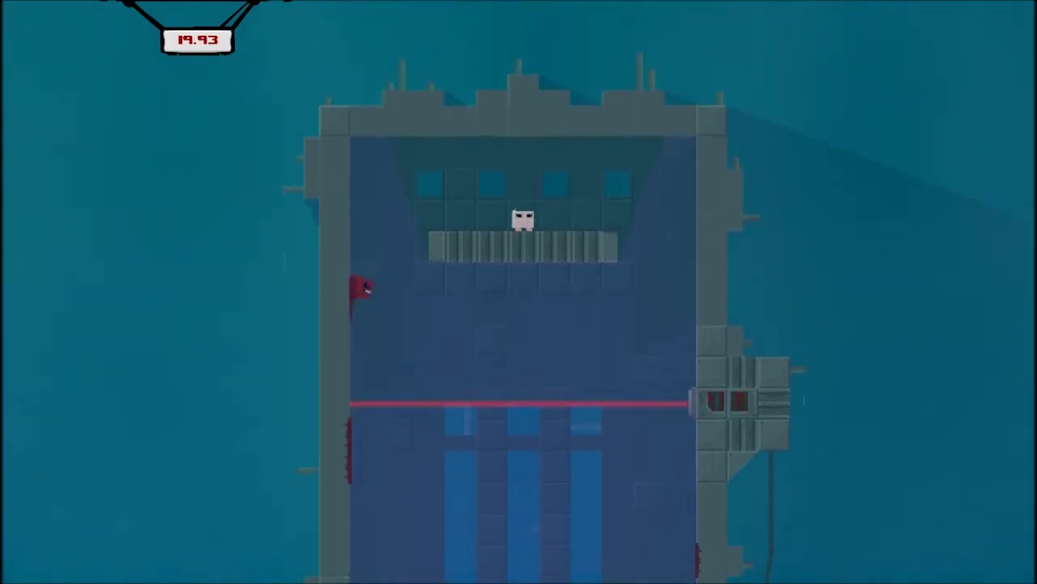
pyautogui.press('space')
pyautogui.press('Right')
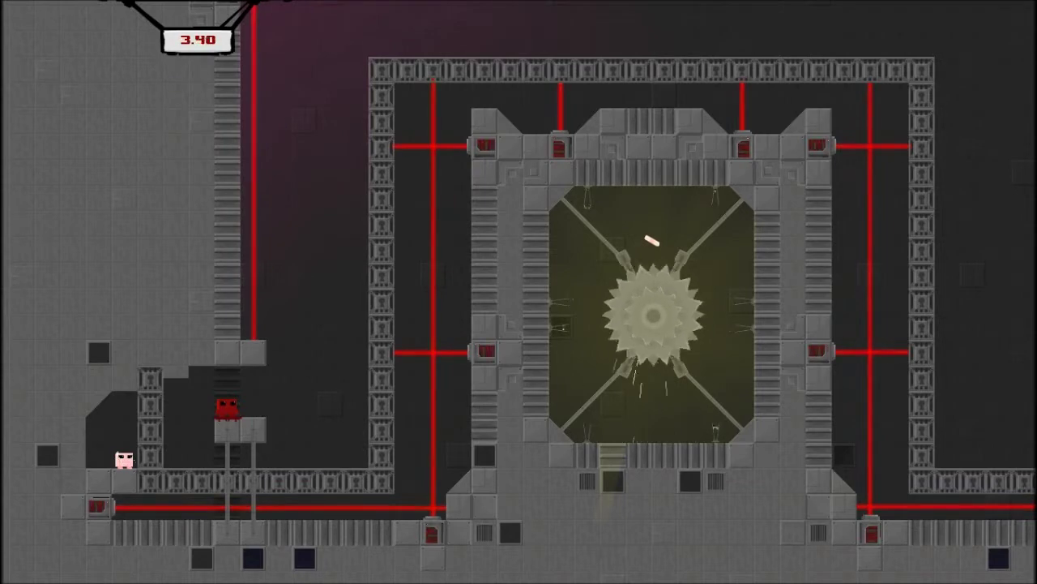
# - Climb the left shaft past the laser frame, cross its top, and drop down the right side
pyautogui.press('space')
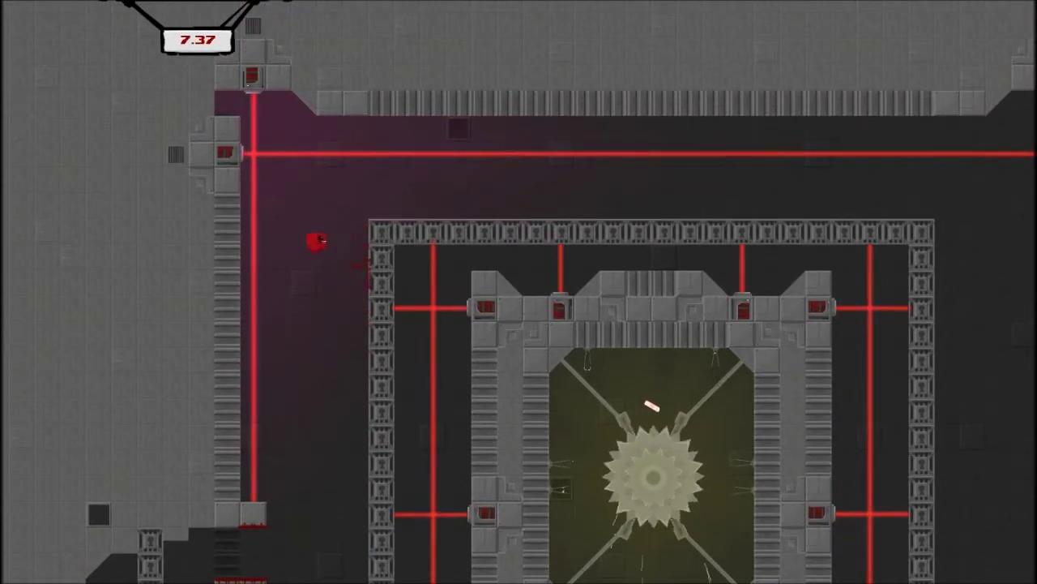
pyautogui.press('Right')
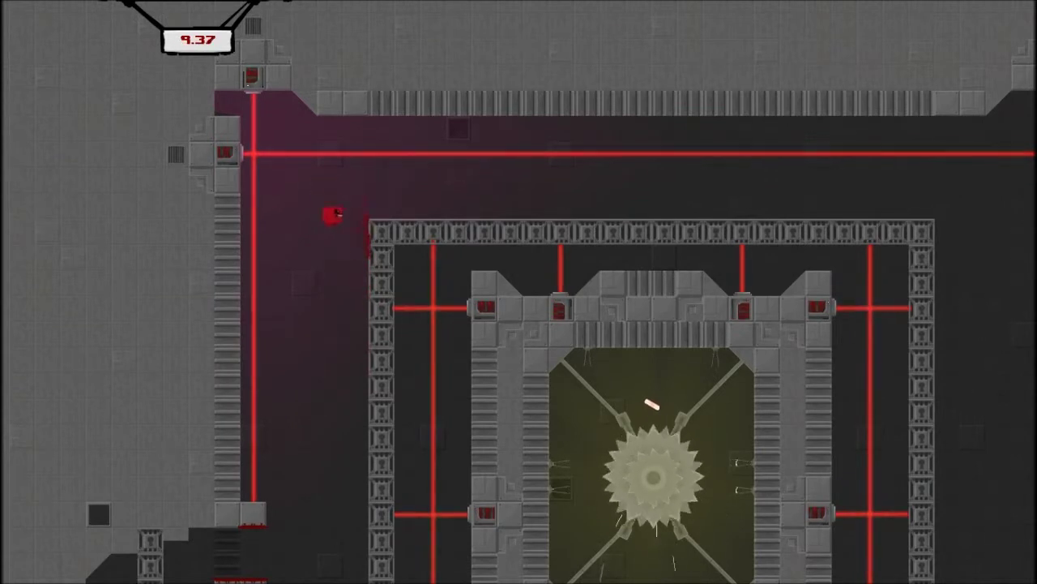
pyautogui.press('space')
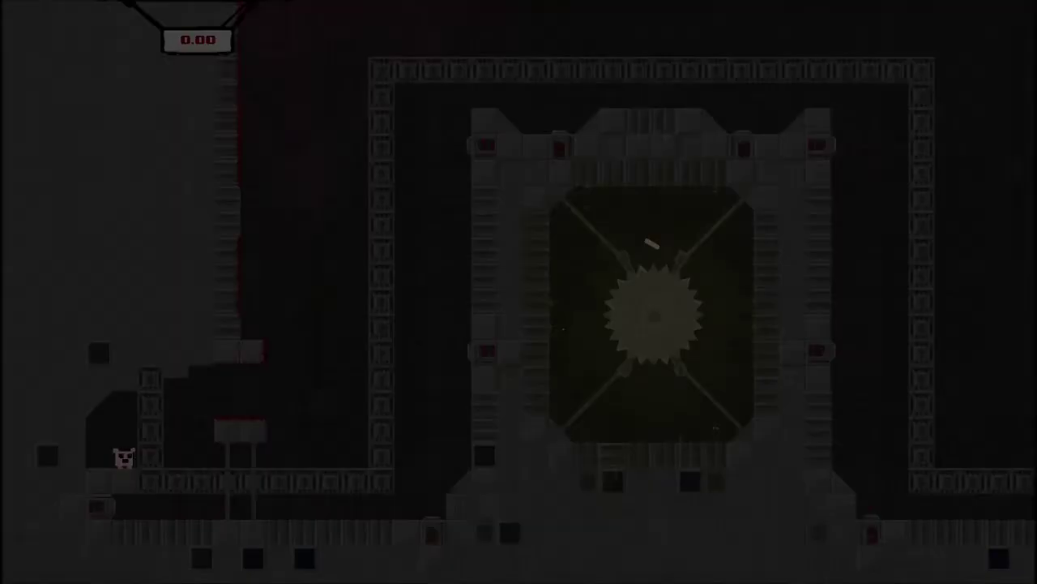
pyautogui.press('space')
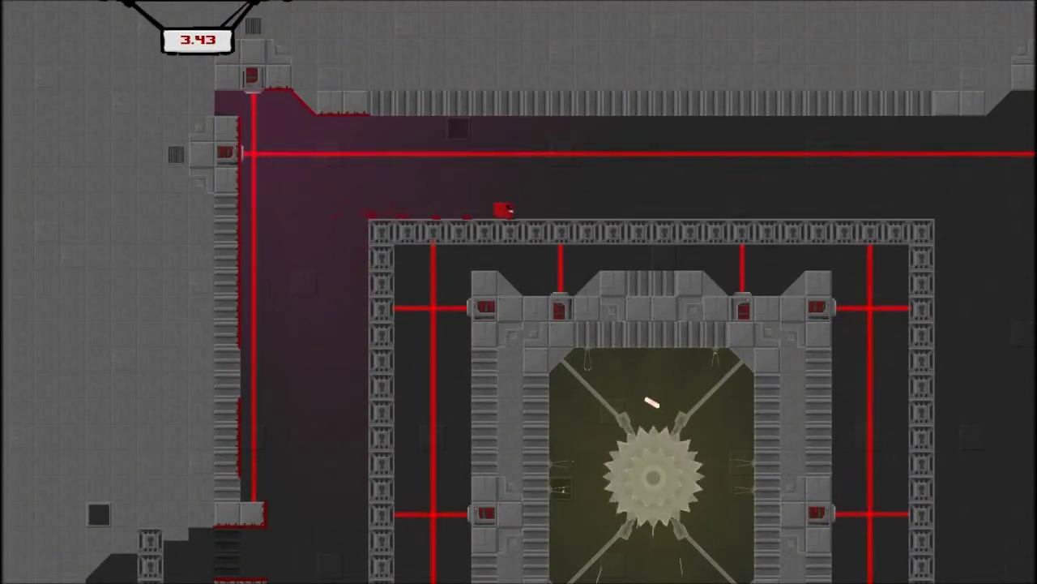
pyautogui.press('Right')
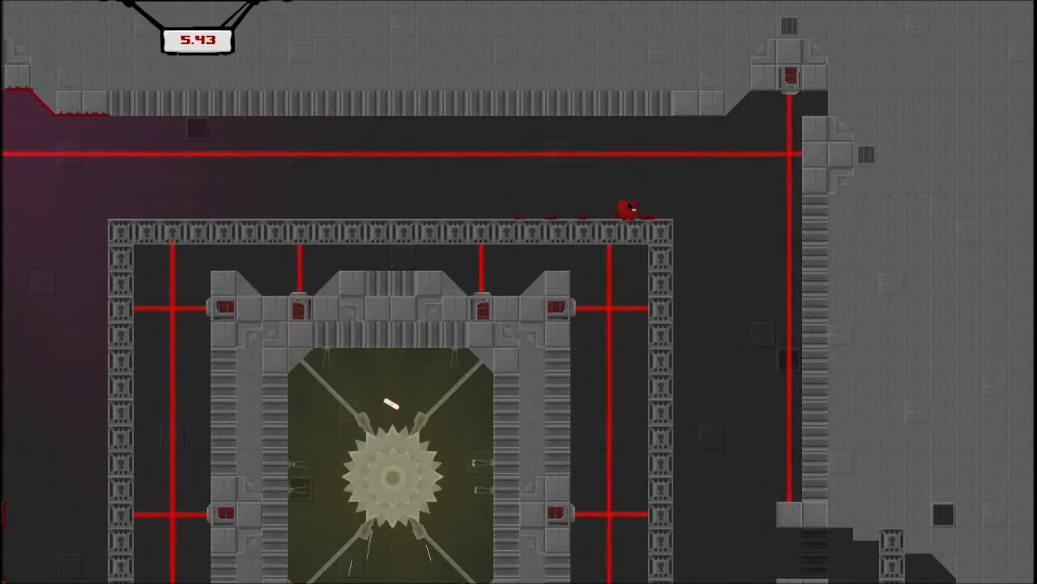
pyautogui.press('Right')
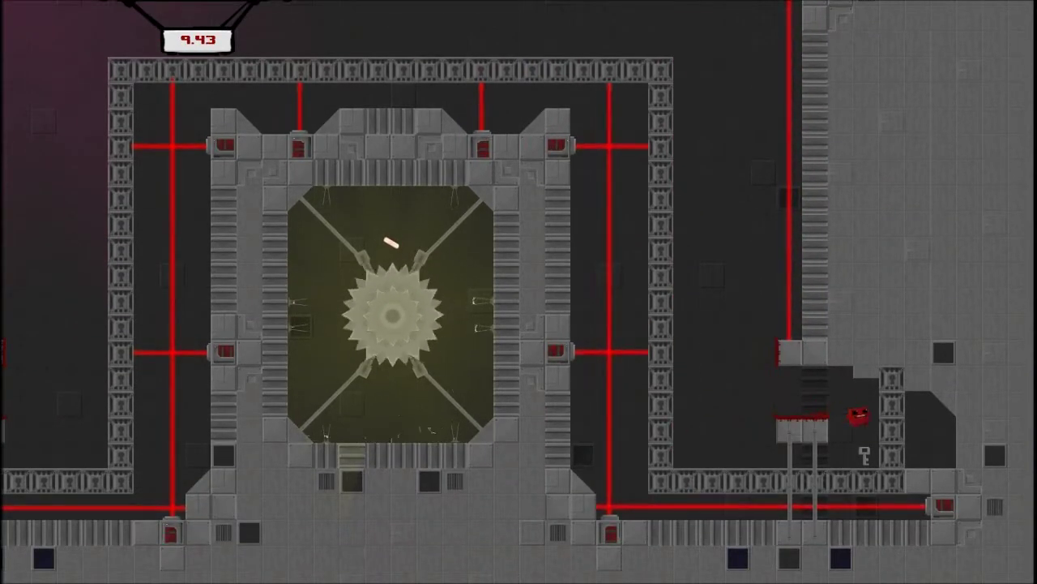
pyautogui.press('space')
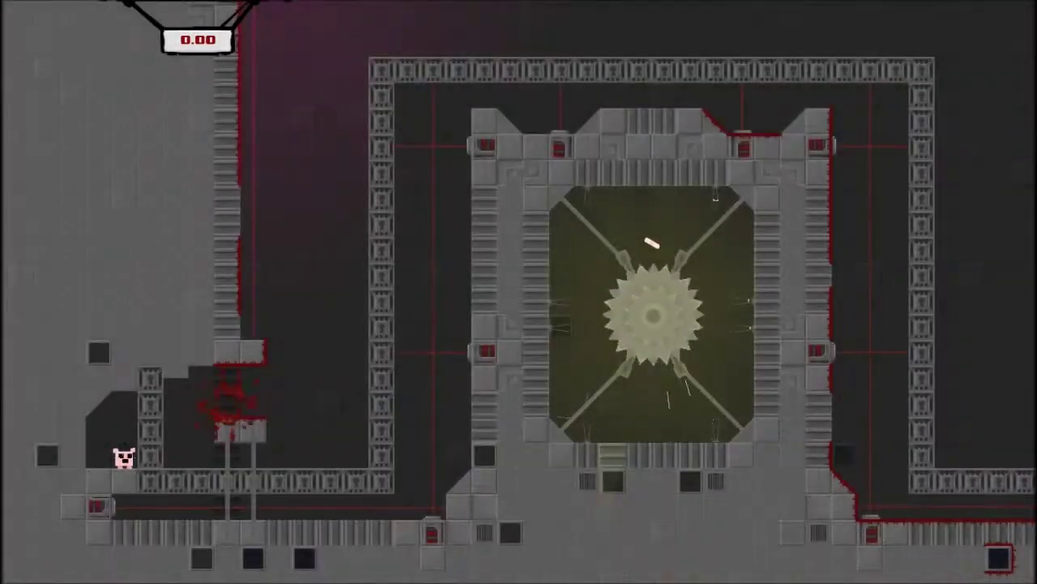
# - Climb the left shaft again, drop down the right shaft, and wall-jump back up
pyautogui.press('space')
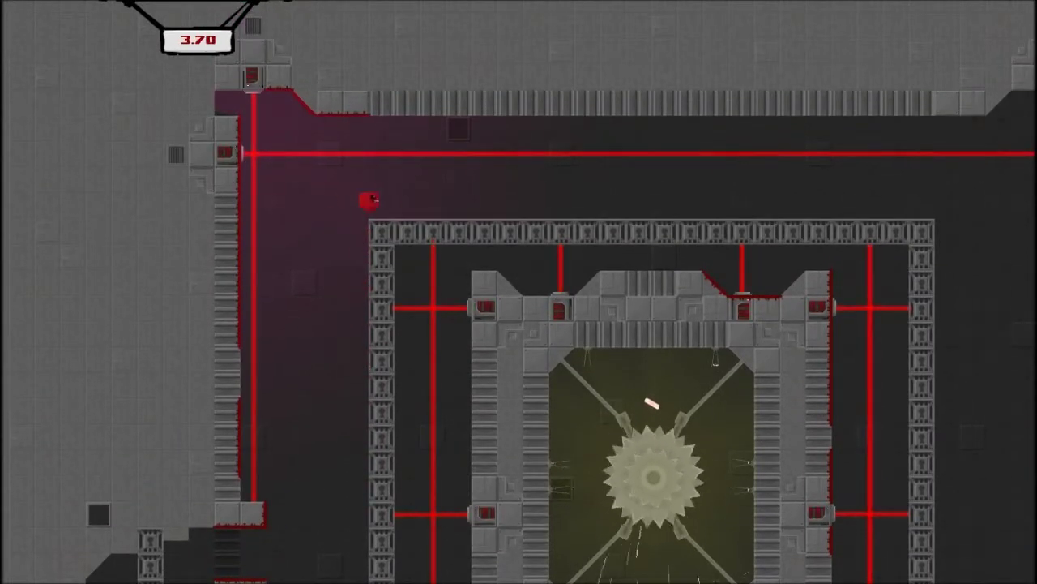
pyautogui.press('Right')
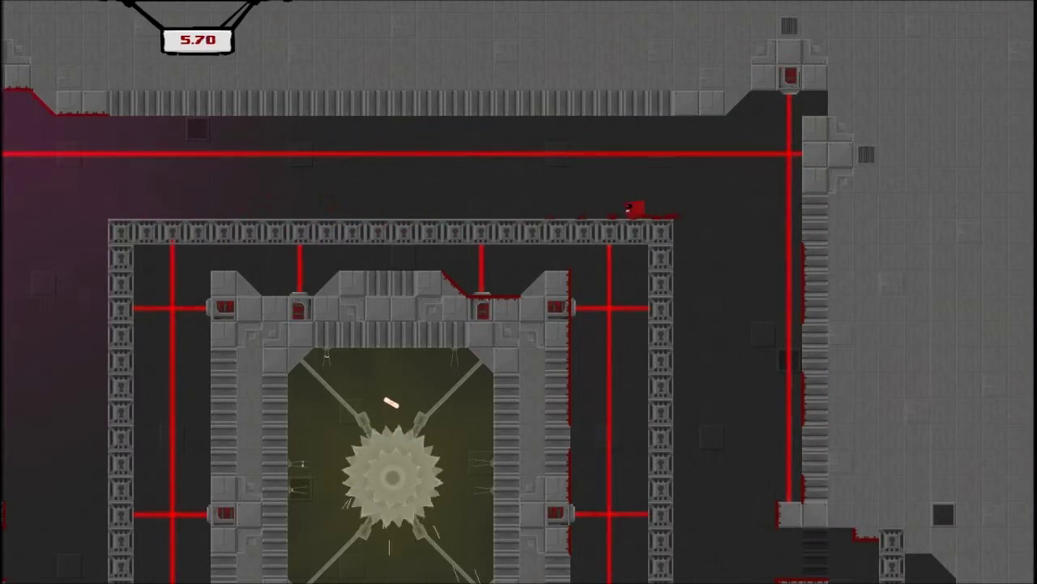
pyautogui.press('Right')
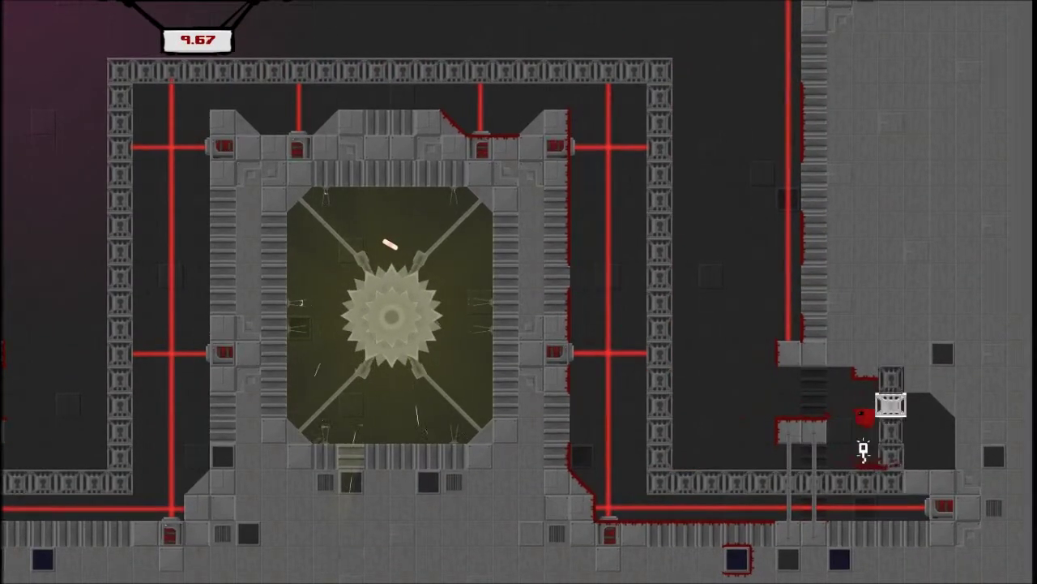
pyautogui.press('Left')
pyautogui.press('space')
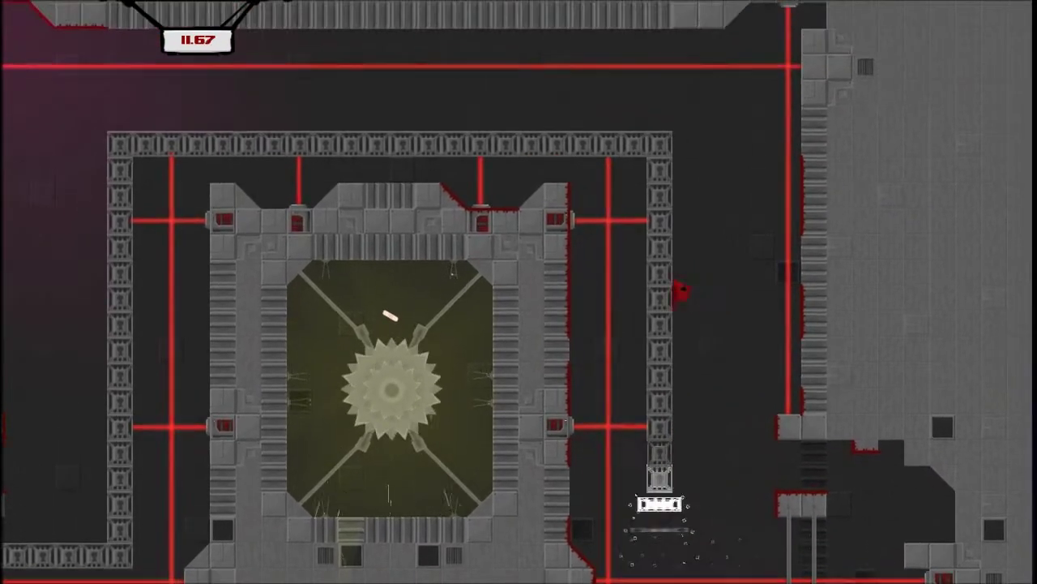
pyautogui.press('space')
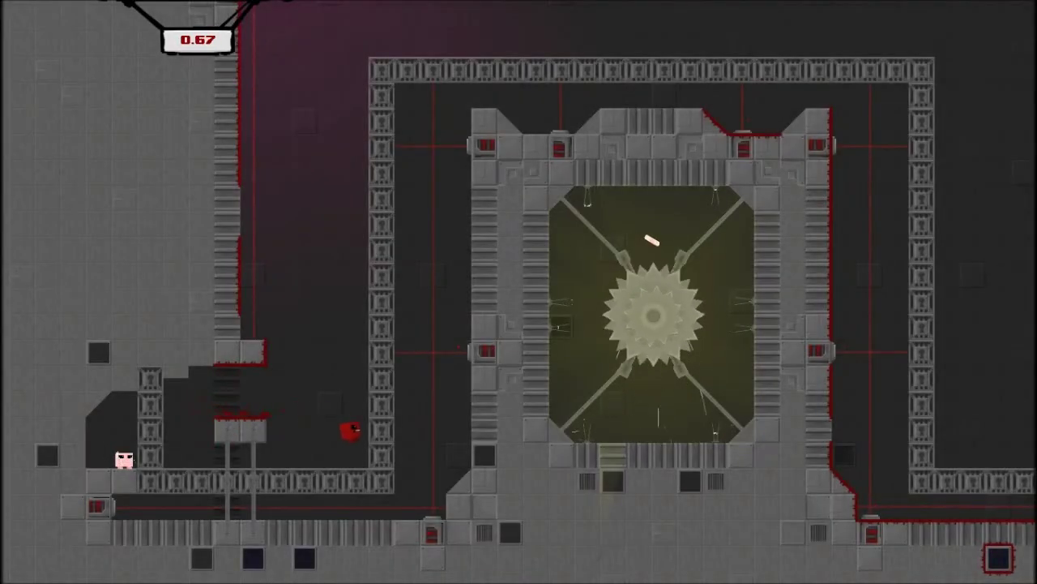
# - Retry the loop: up the left shaft, across the top, and down and up the right shaft
pyautogui.press('space')
pyautogui.press('space')
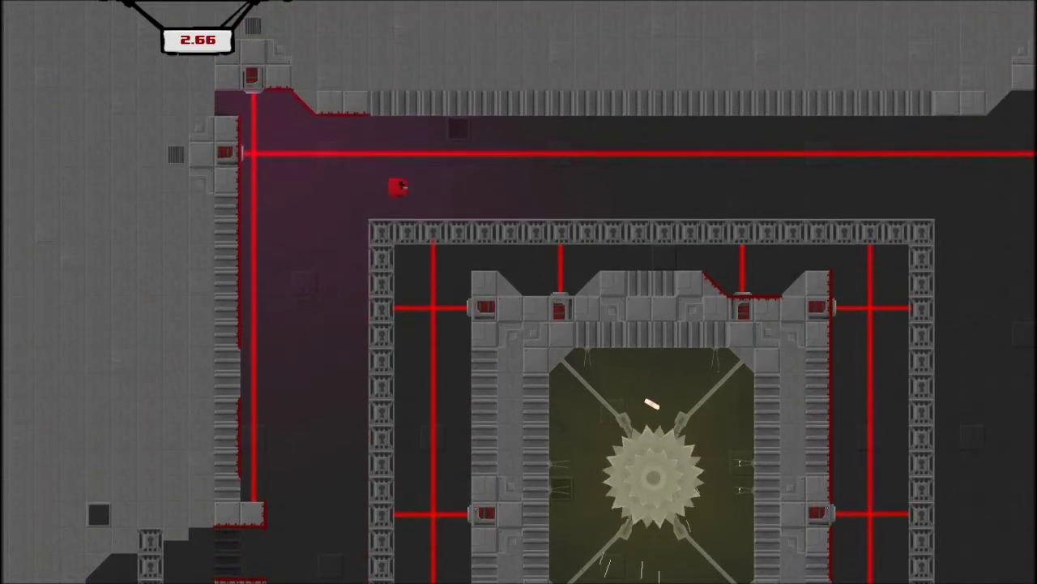
pyautogui.press('Right')
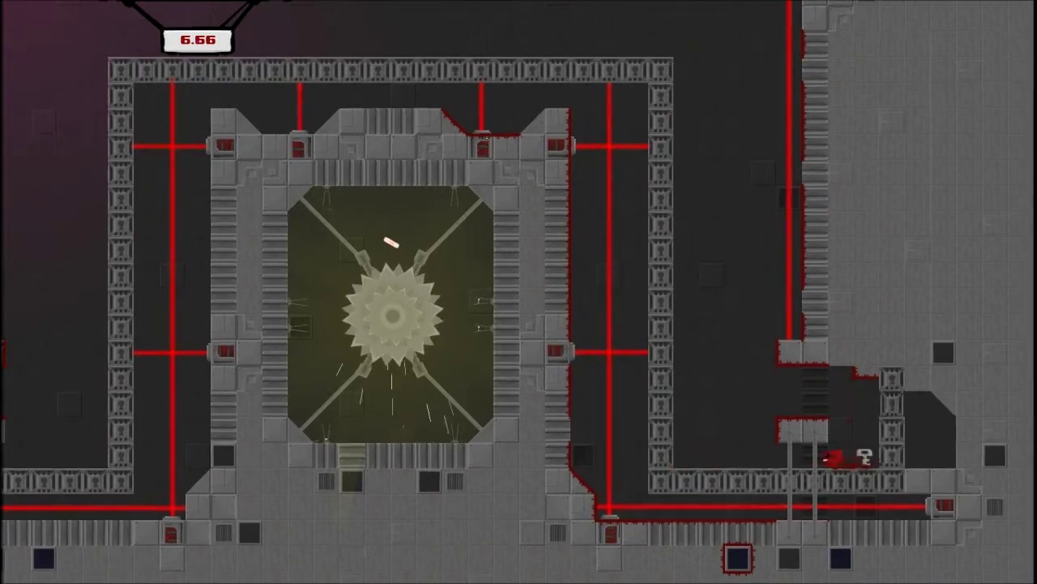
pyautogui.press('space')
pyautogui.press('space')
pyautogui.press('space')
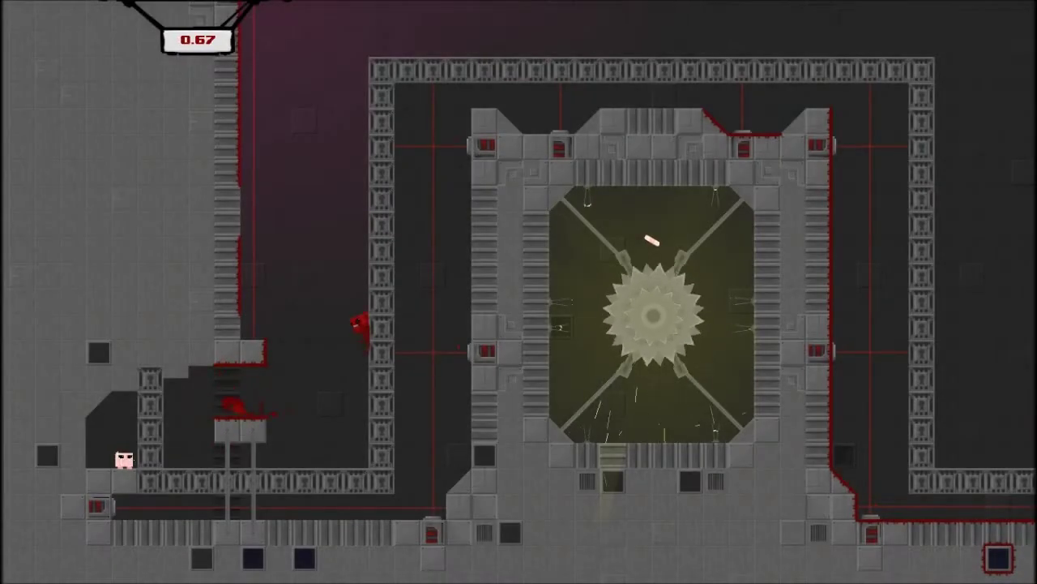
pyautogui.press('space')
pyautogui.press('space')
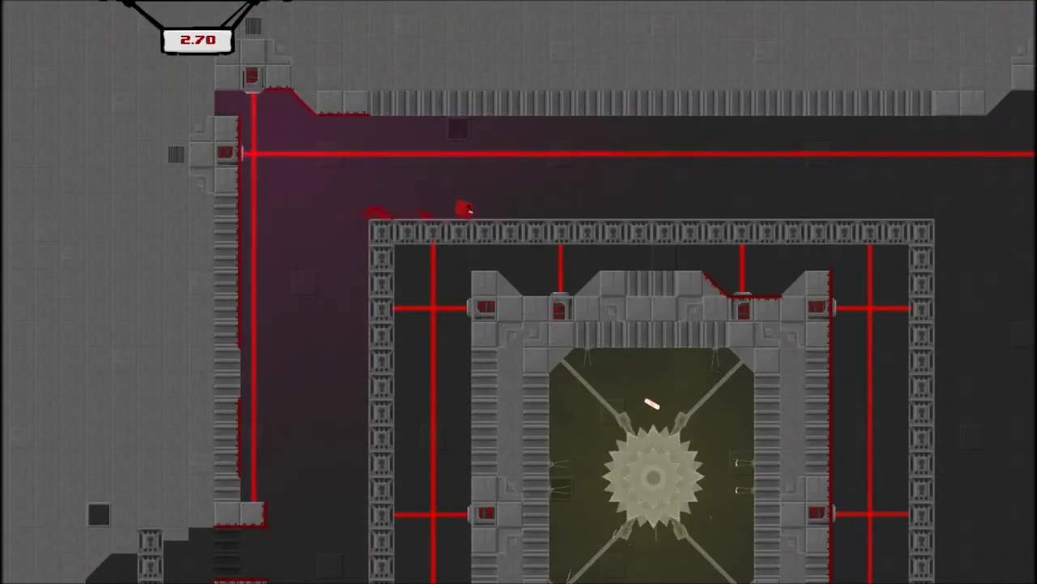
pyautogui.press('Right')
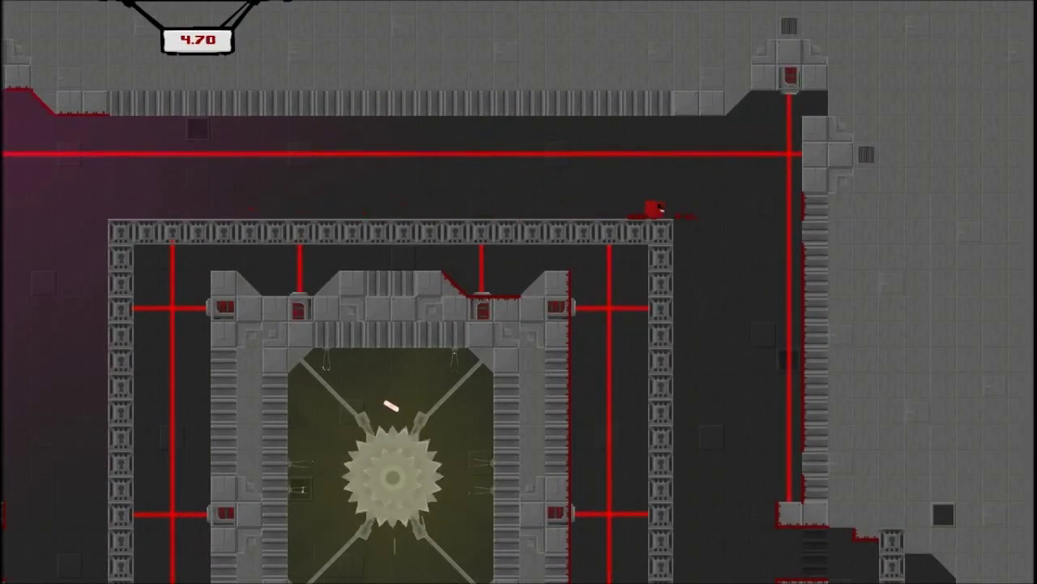
pyautogui.press('Right')
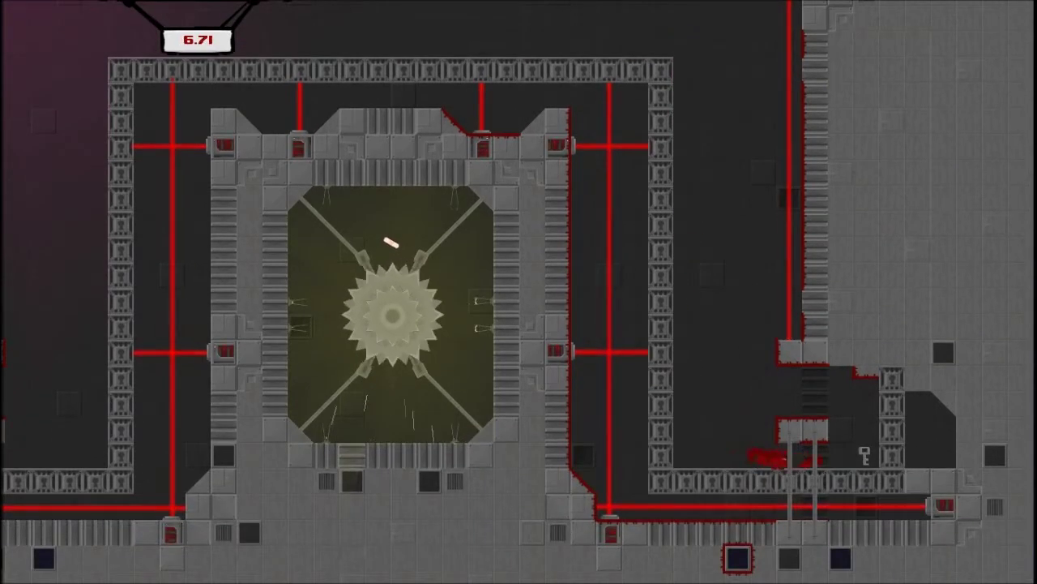
pyautogui.press('space')
pyautogui.press('space')
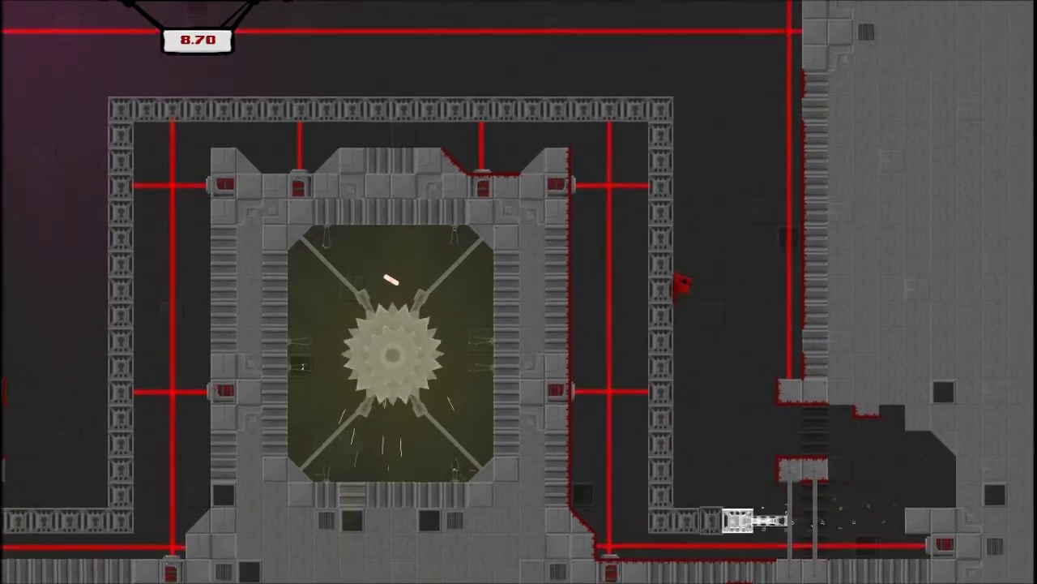
pyautogui.press('space')
pyautogui.press('space')
pyautogui.press('space')
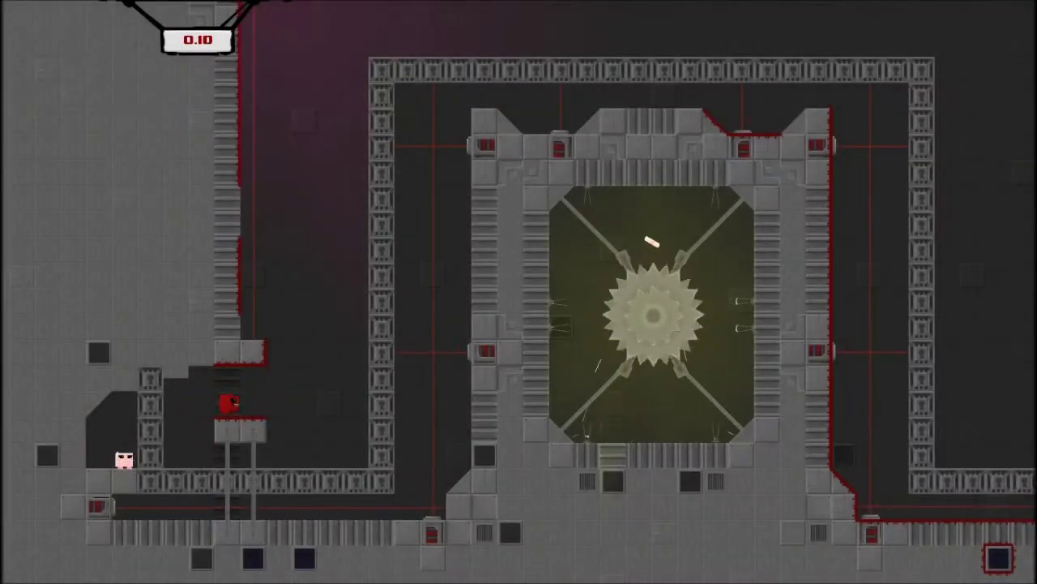
# - On another retry, climb the left shaft and run across the top into the right shaft
pyautogui.press('space')
pyautogui.press('space')
pyautogui.press('space')
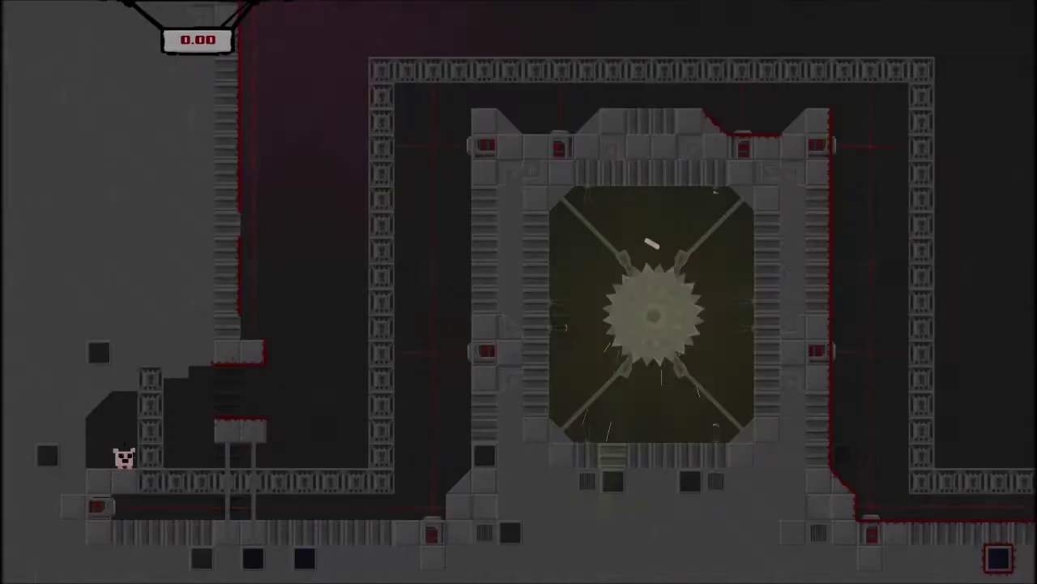
pyautogui.press('space')
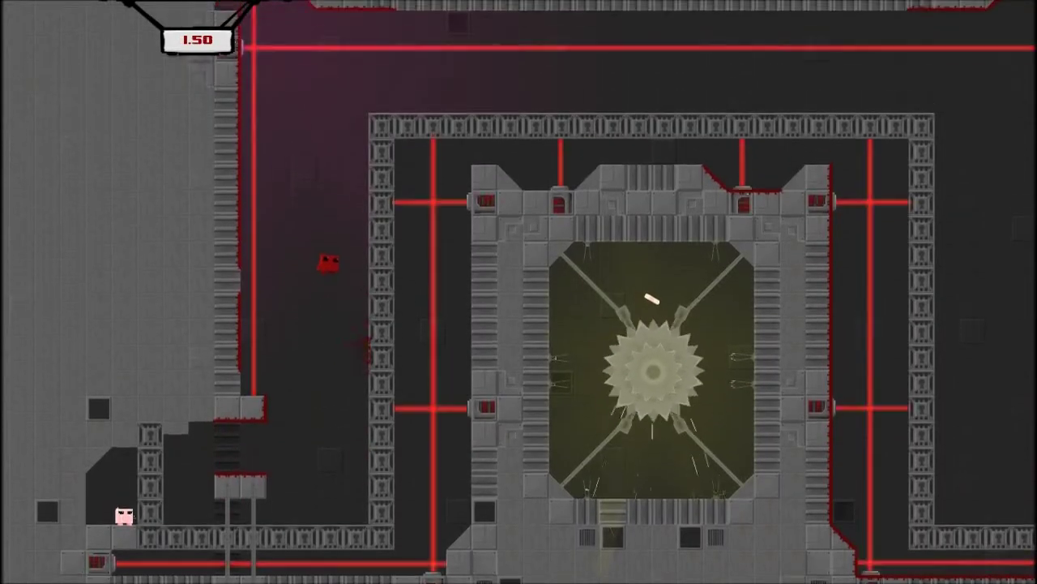
pyautogui.press('space')
pyautogui.press('Right')
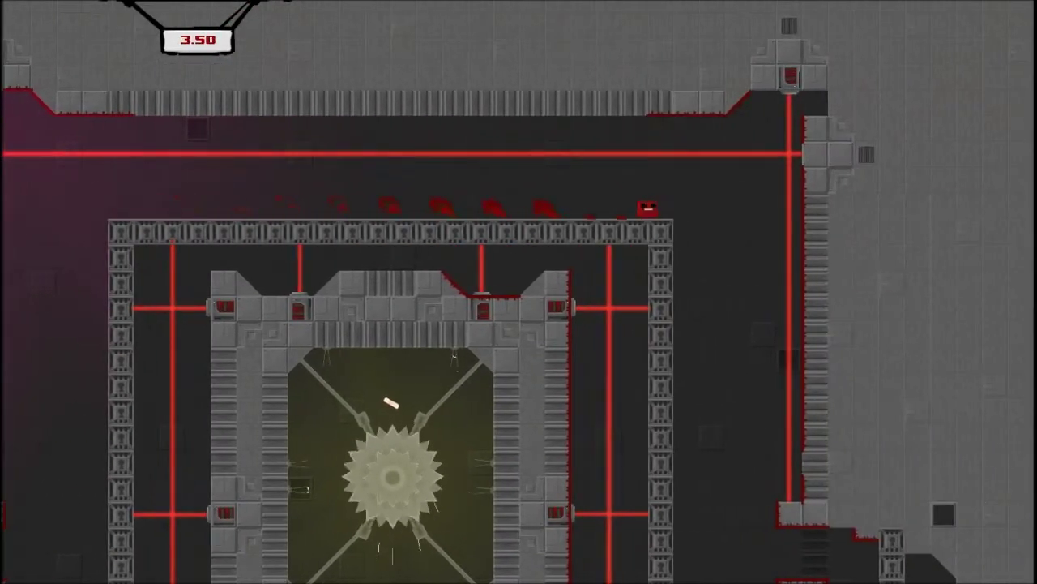
pyautogui.press('Right')
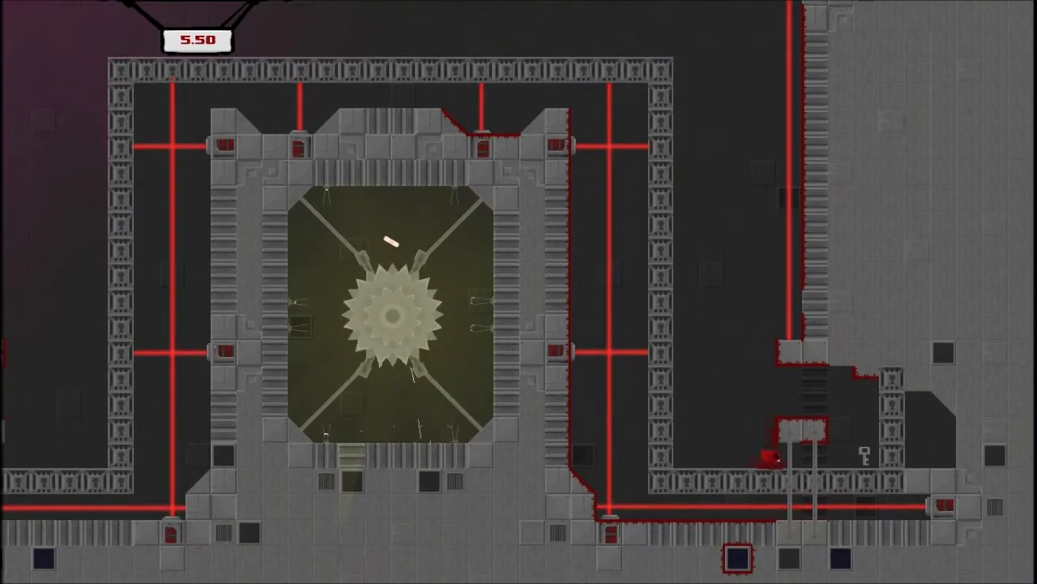
# - Climb out of the right shaft, run left along the inner wall, and drop to Bandage Girl
pyautogui.press('Left')
pyautogui.press('space')
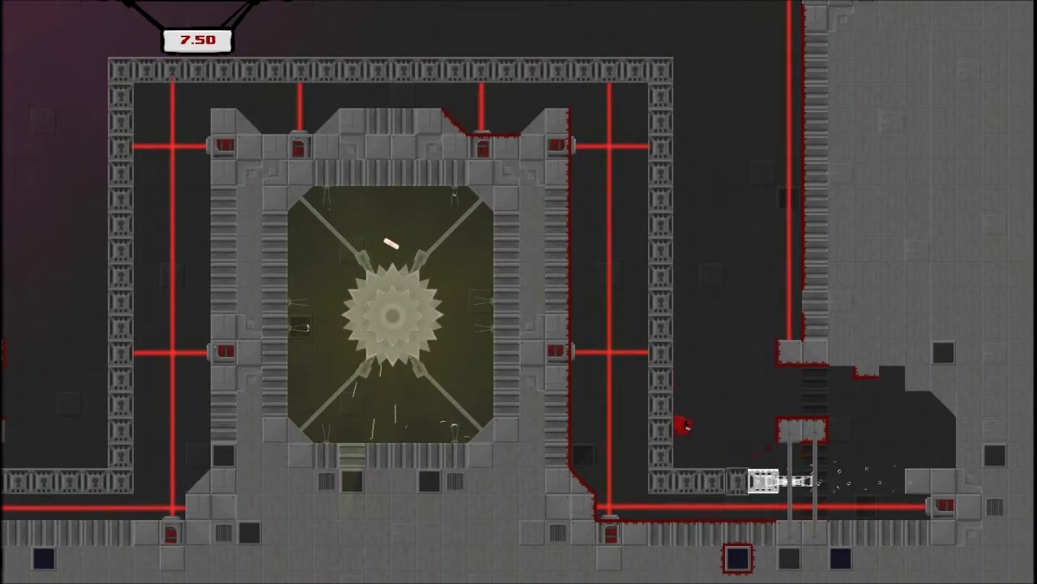
pyautogui.press('space')
pyautogui.press('Left')
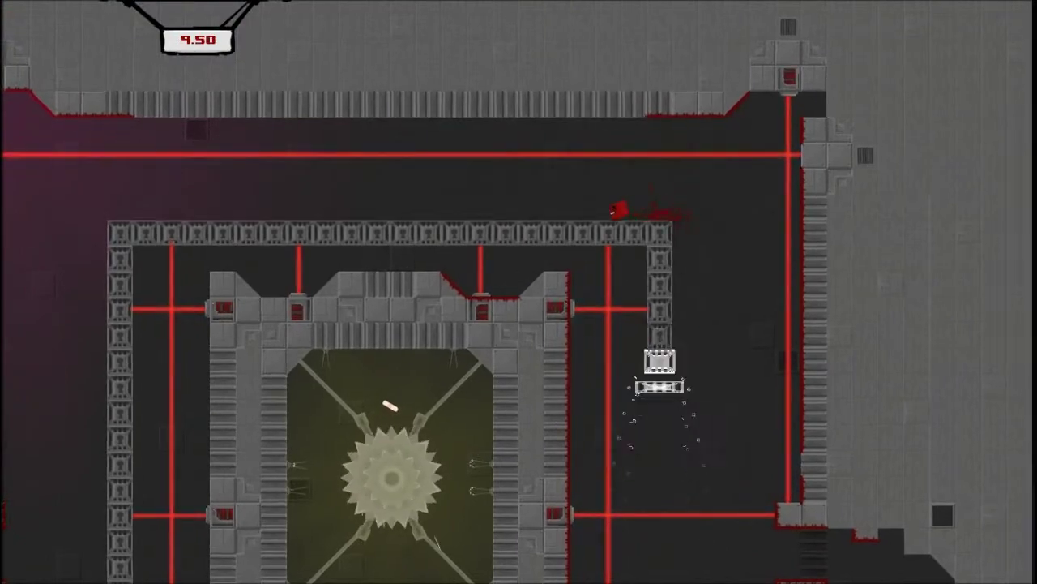
pyautogui.press('Left')
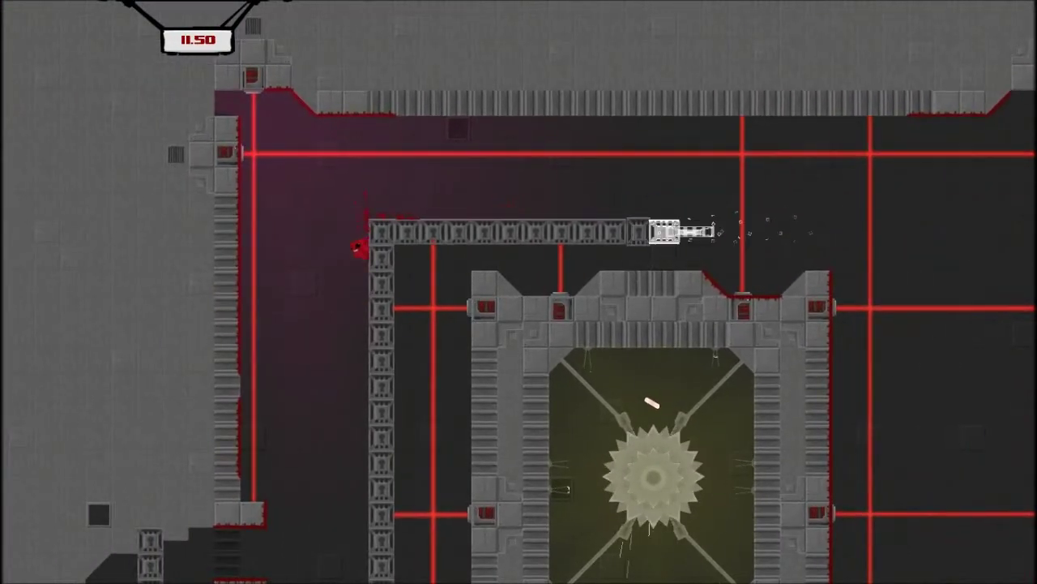
pyautogui.press('Left')
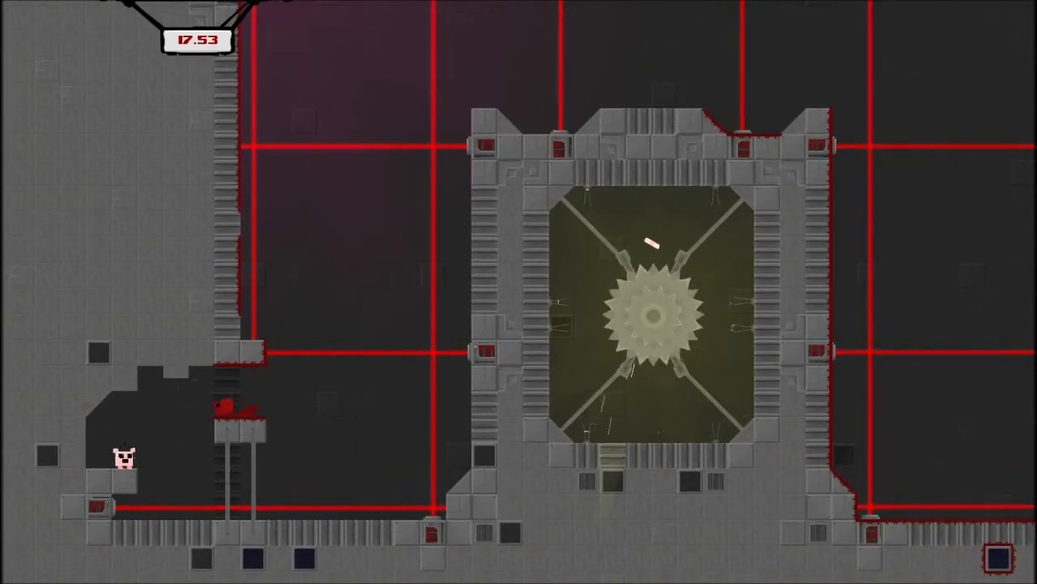
pyautogui.press('Left')
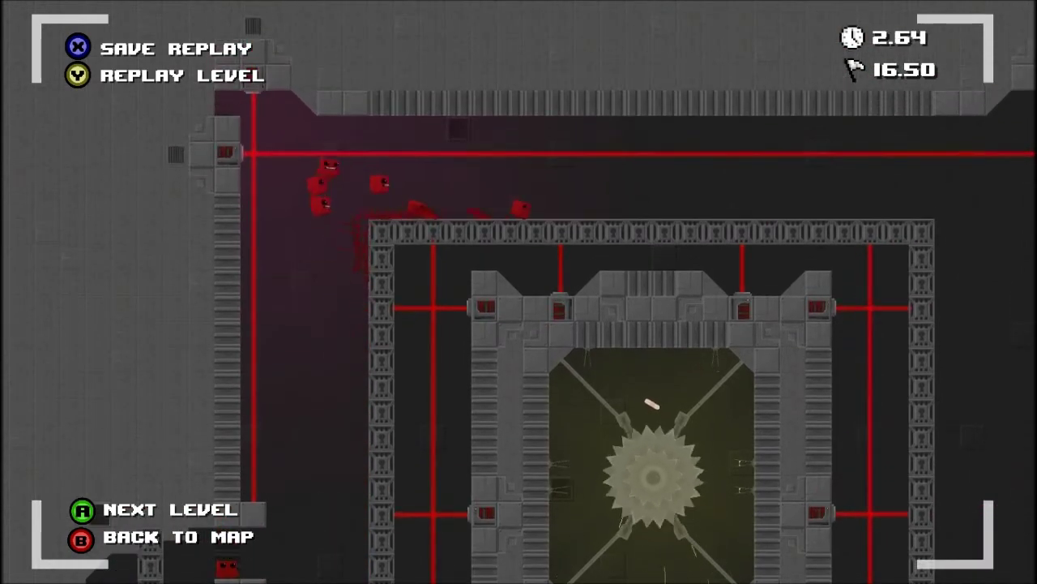
# - Choose Next Level on the results screen to start 2-19 Six Feet
pyautogui.press('Return')
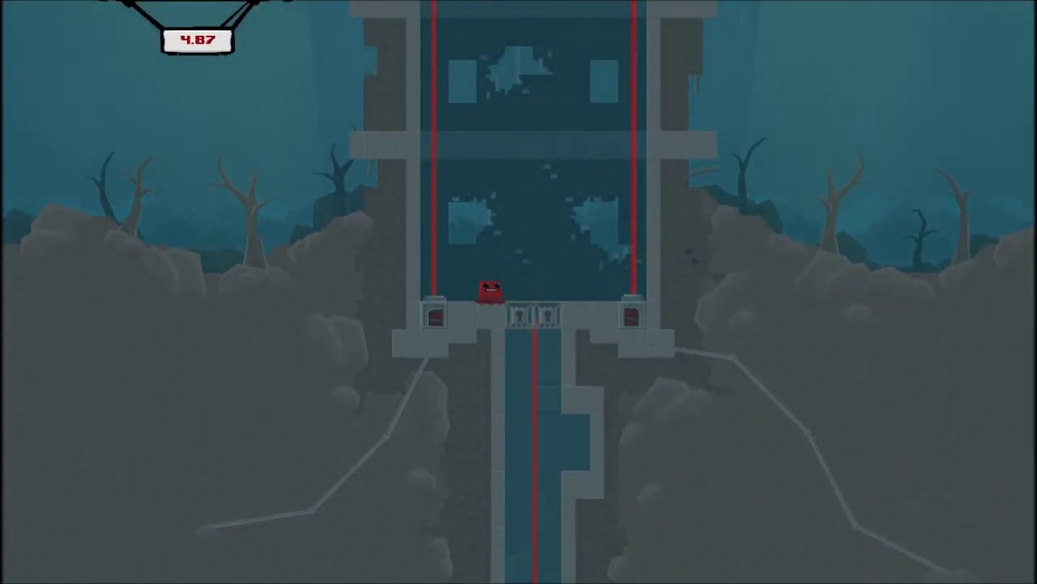
# - Wall-jump up the tower floors to the central platform holding the key
pyautogui.press('space')
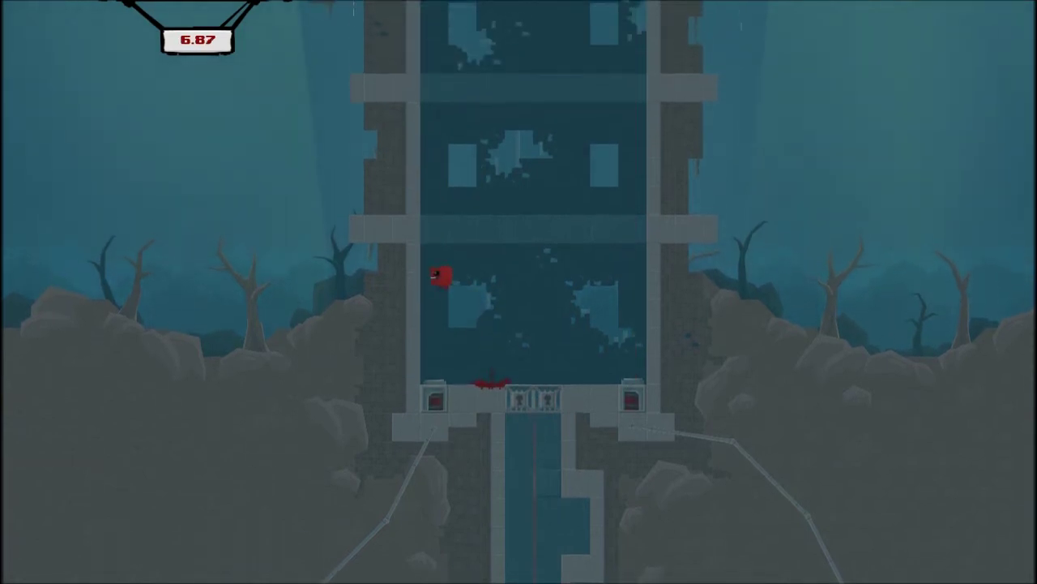
pyautogui.press('space')
pyautogui.press('space')
pyautogui.press('space')
pyautogui.press('space')
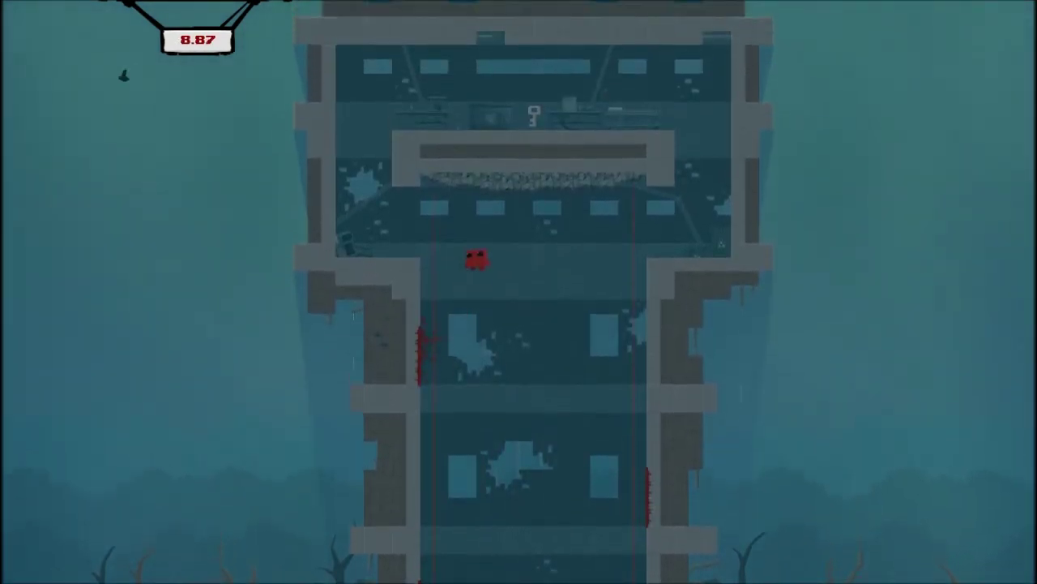
pyautogui.press('space')
pyautogui.press('space')
pyautogui.press('space')
pyautogui.press('space')
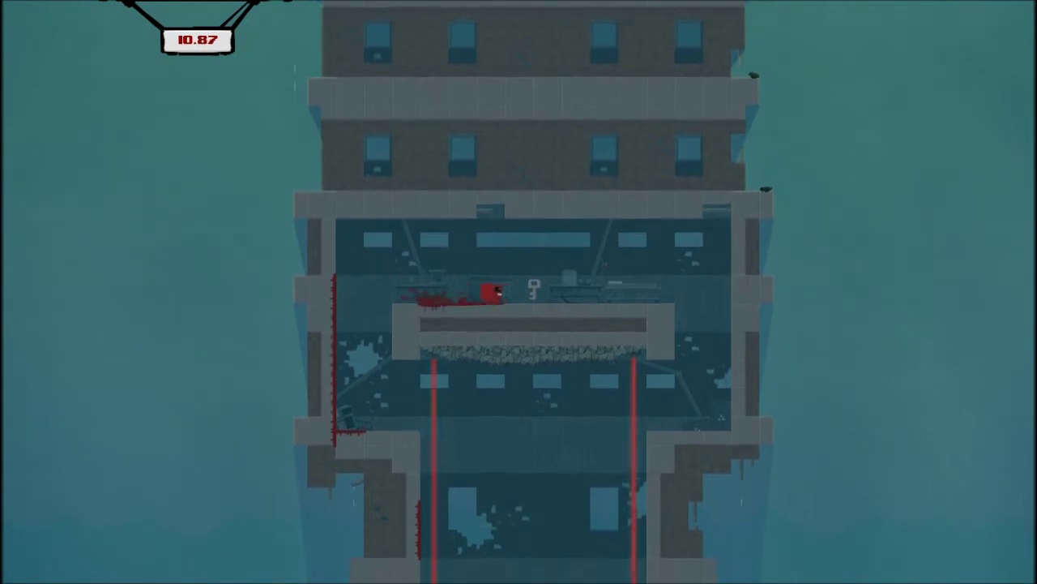
pyautogui.press('Right')
# - Fall back down the tower and lower shafts to Bandage Girl
pyautogui.press('Left')
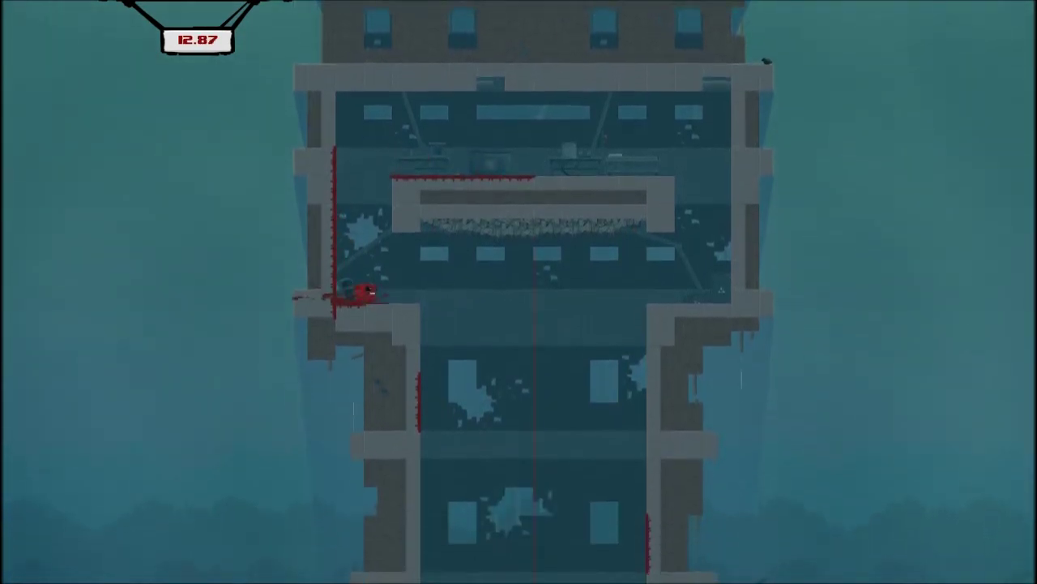
pyautogui.press('Down')
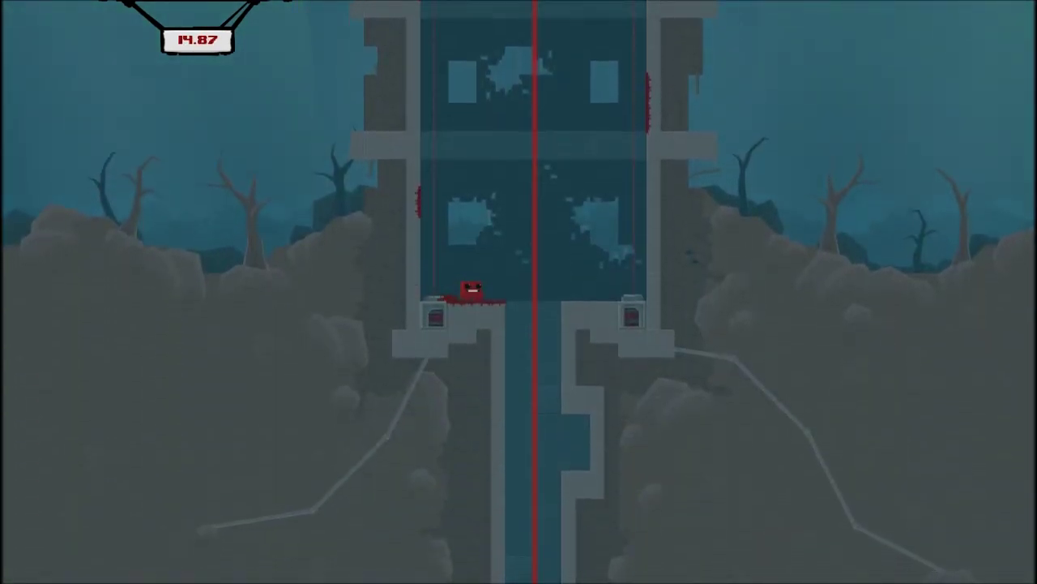
pyautogui.press('Right')
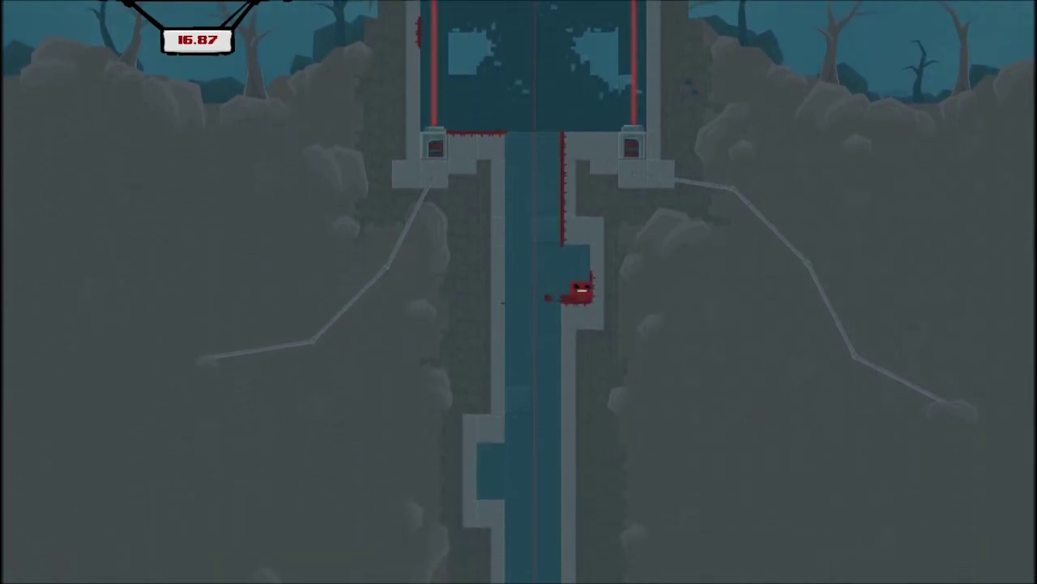
pyautogui.press('Left')
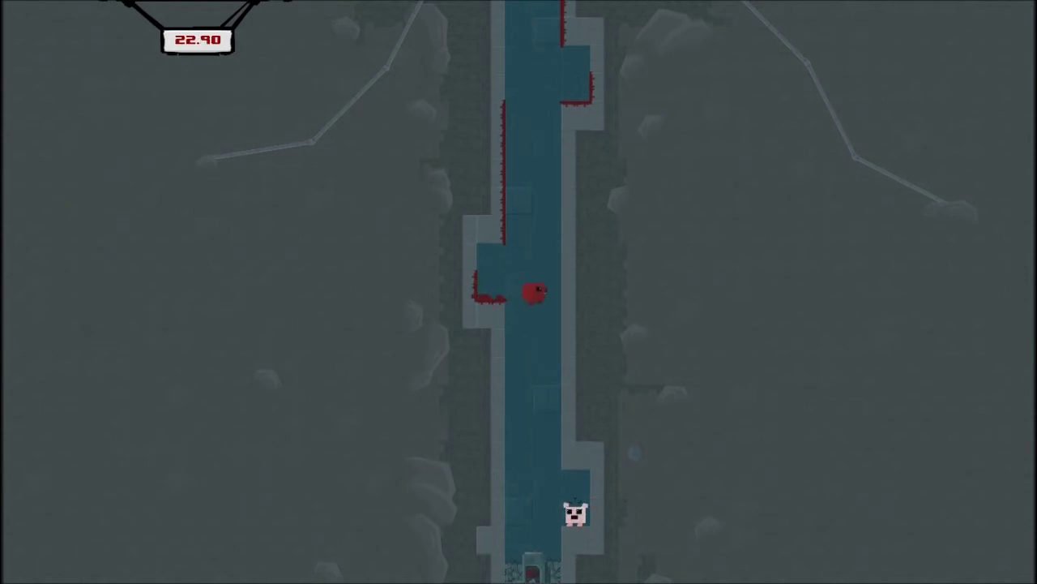
pyautogui.press('Right')
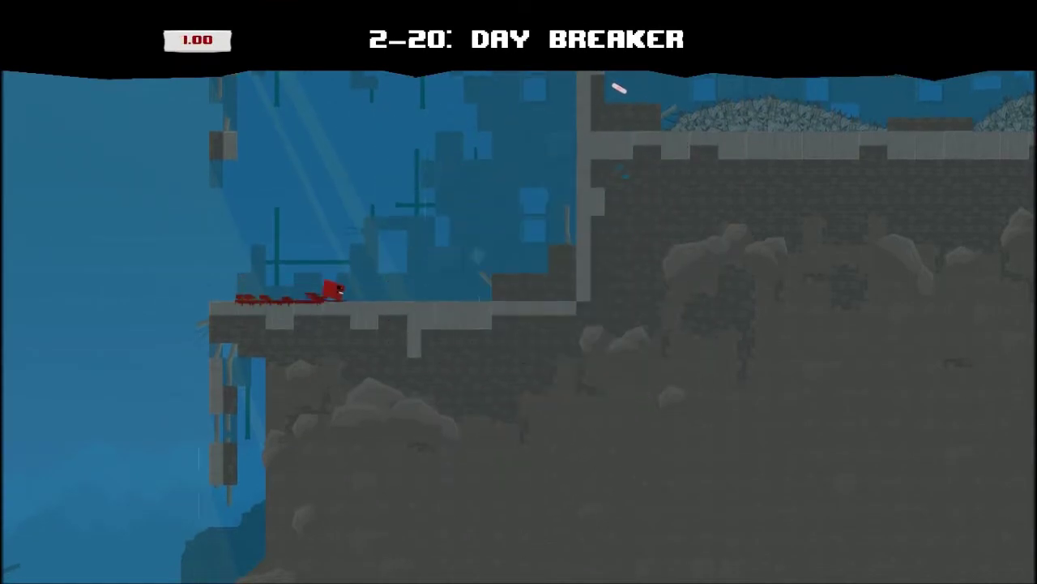
# - Wall-jump up the first shaft onto the platform and run right along the floor
pyautogui.press('Right')
pyautogui.press('space')
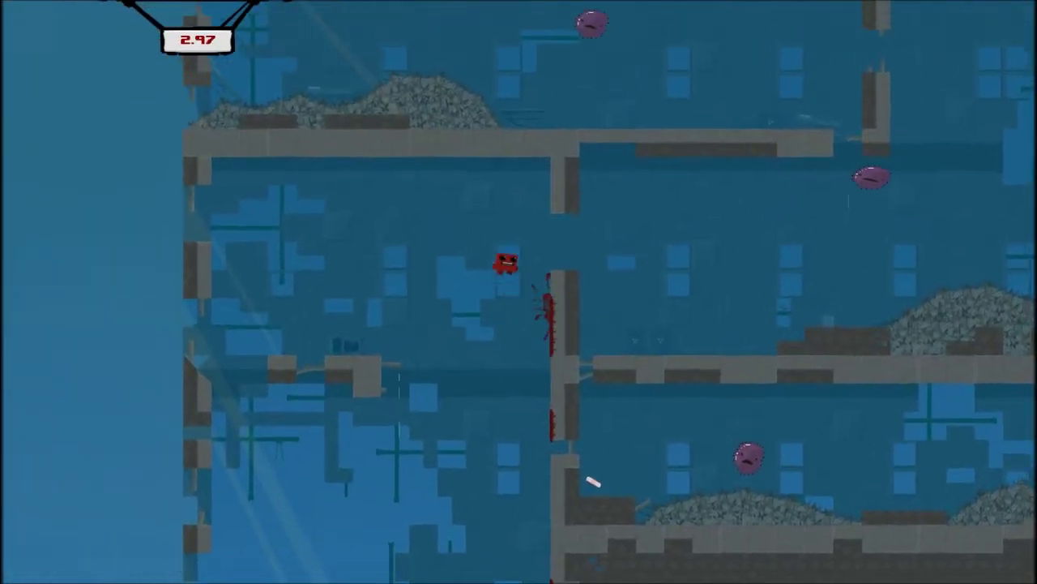
pyautogui.press('space')
pyautogui.press('Right')
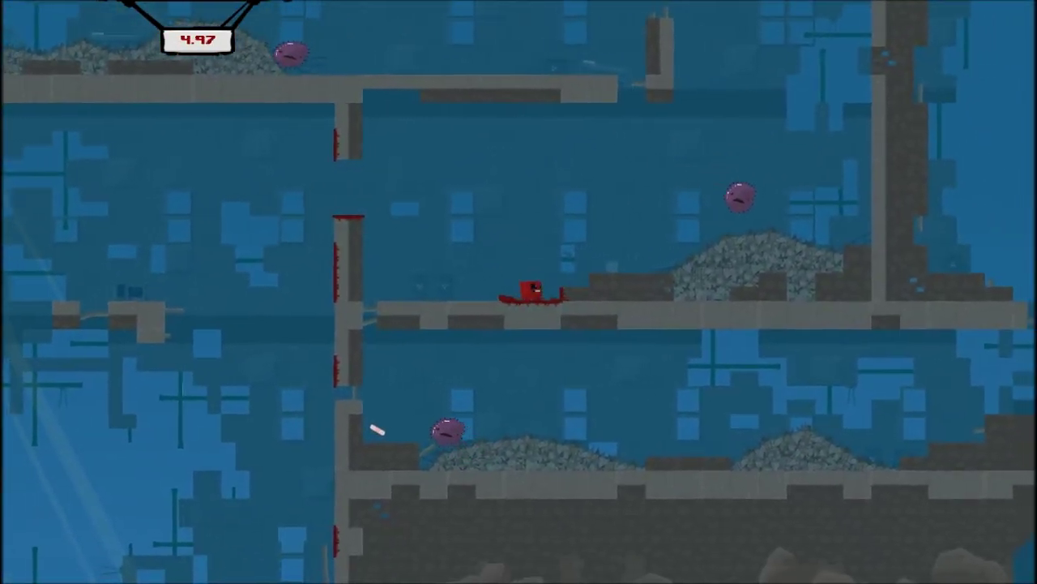
pyautogui.press('Right')
pyautogui.press('space')
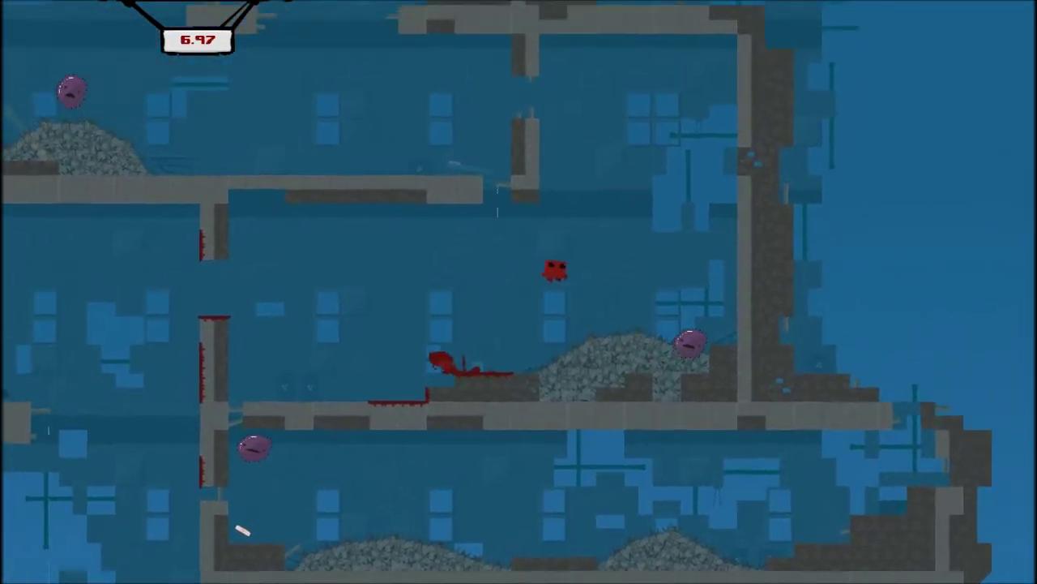
# - Jump into the next shaft, wall-jump up, and hop left onto the upper platform
pyautogui.press('Right')
pyautogui.press('space')
pyautogui.press('space')
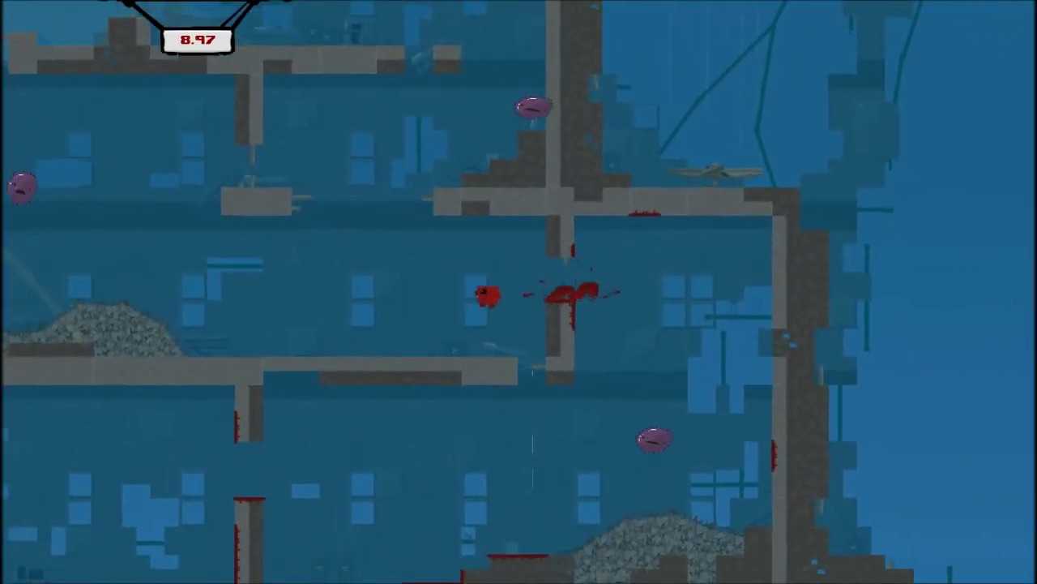
pyautogui.press('Left')
pyautogui.press('space')
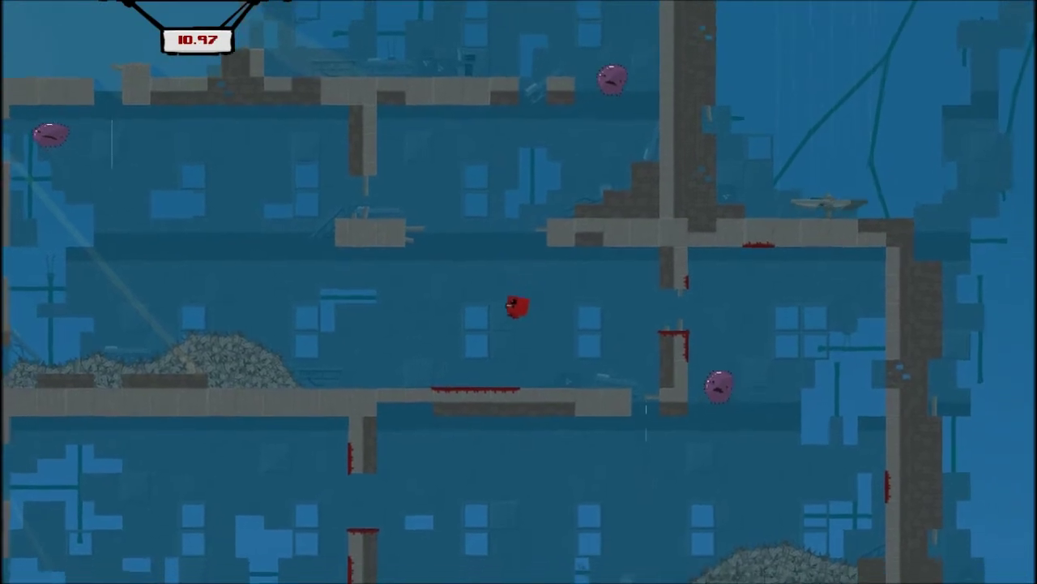
pyautogui.press('Left')
pyautogui.press('space')
# - Wall-jump up the shaft walls to the top of the shaft
pyautogui.press('Right')
pyautogui.press('space')
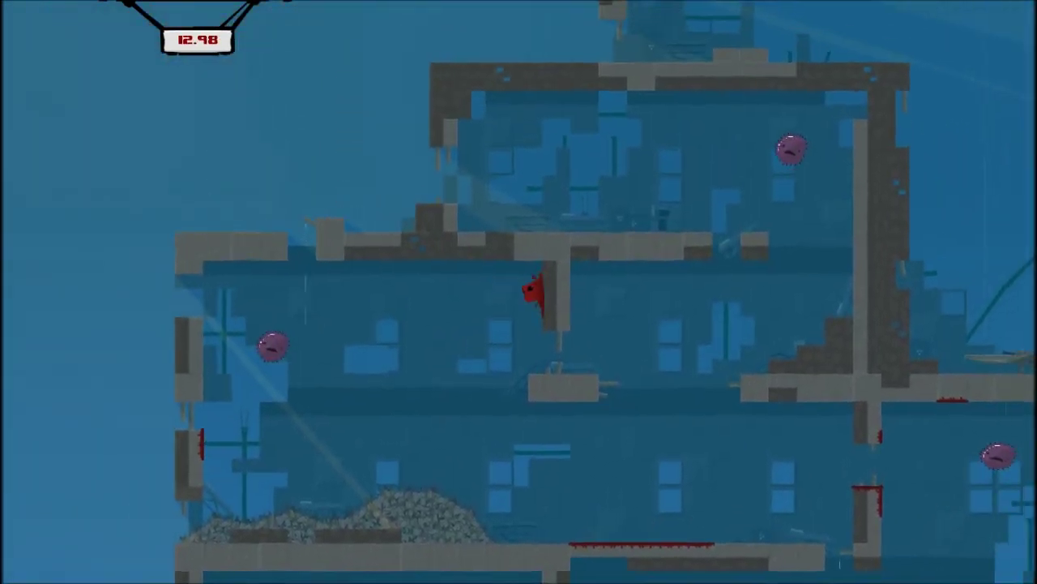
pyautogui.press('space')
pyautogui.press('Right')
pyautogui.press('space')
pyautogui.press('space')
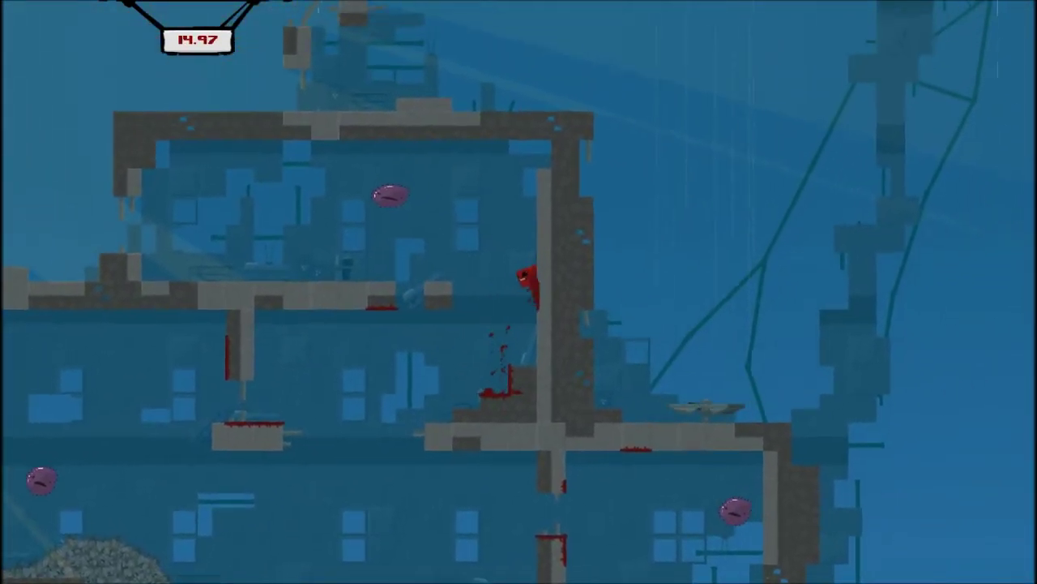
# - Cross the upper room leftward and leap onto the top of the structure
pyautogui.press('Left')
pyautogui.press('space')
pyautogui.press('Left')
pyautogui.press('space')
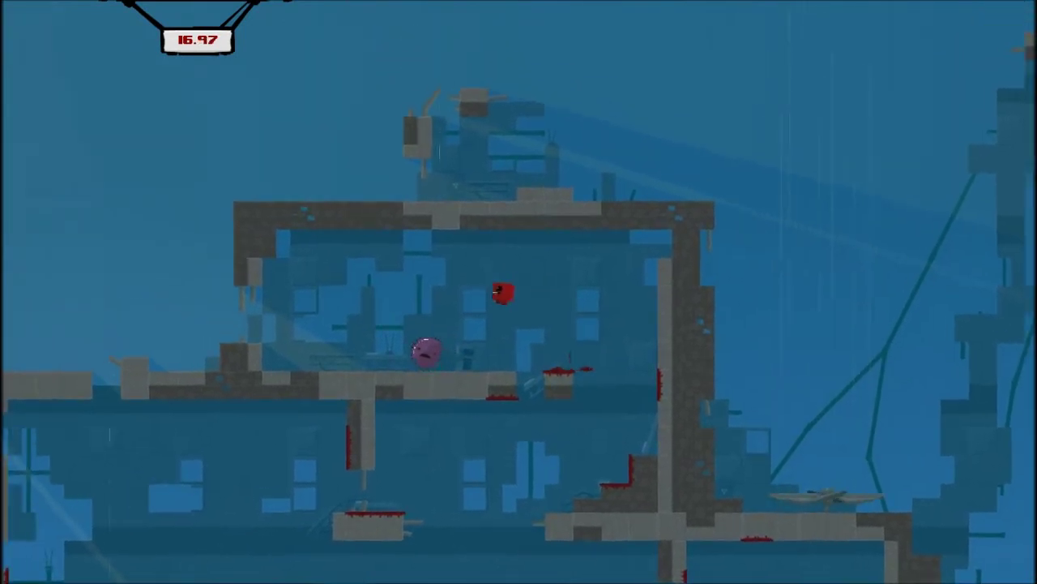
pyautogui.press('Left')
pyautogui.press('Left')
pyautogui.press('Left')
pyautogui.press('space')
pyautogui.press('space')
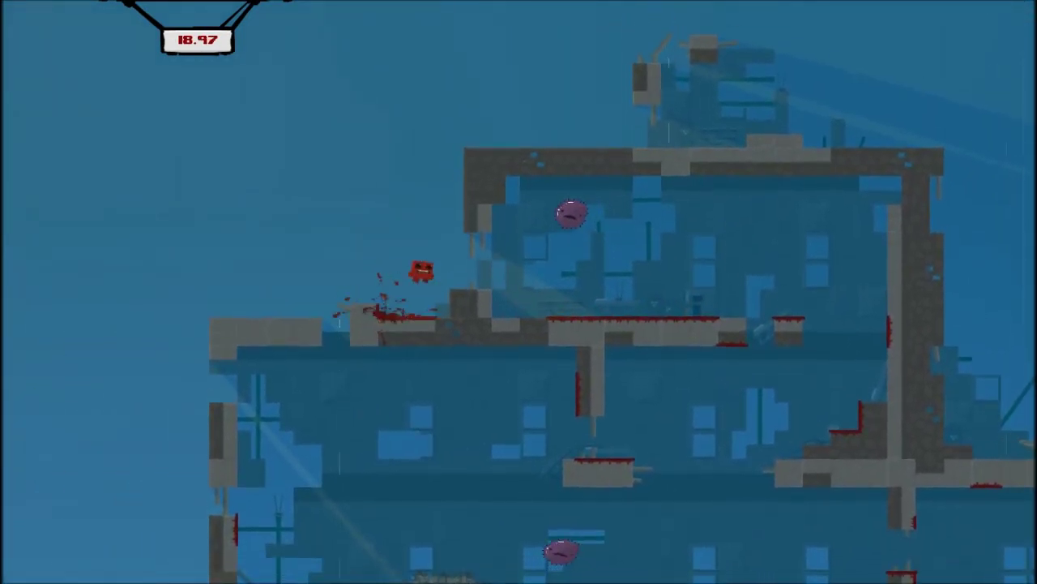
pyautogui.press('space')
pyautogui.press('Right')
pyautogui.press('Right')
pyautogui.press('Right')
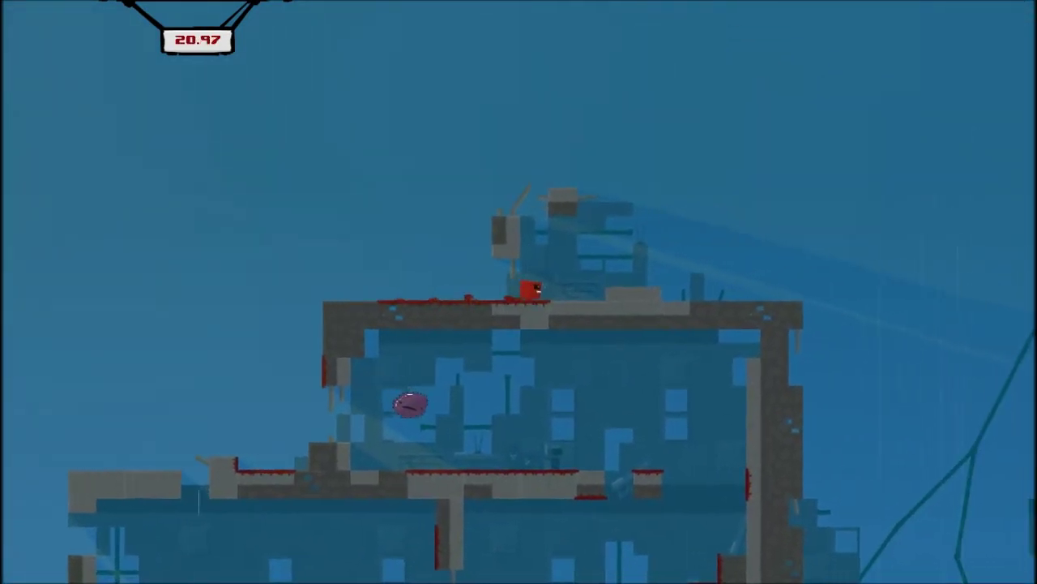
pyautogui.press('Right')
# - Run across the rooftop and leap the gap toward the outer tower
pyautogui.press('Right')
pyautogui.press('Right')
pyautogui.press('Right')
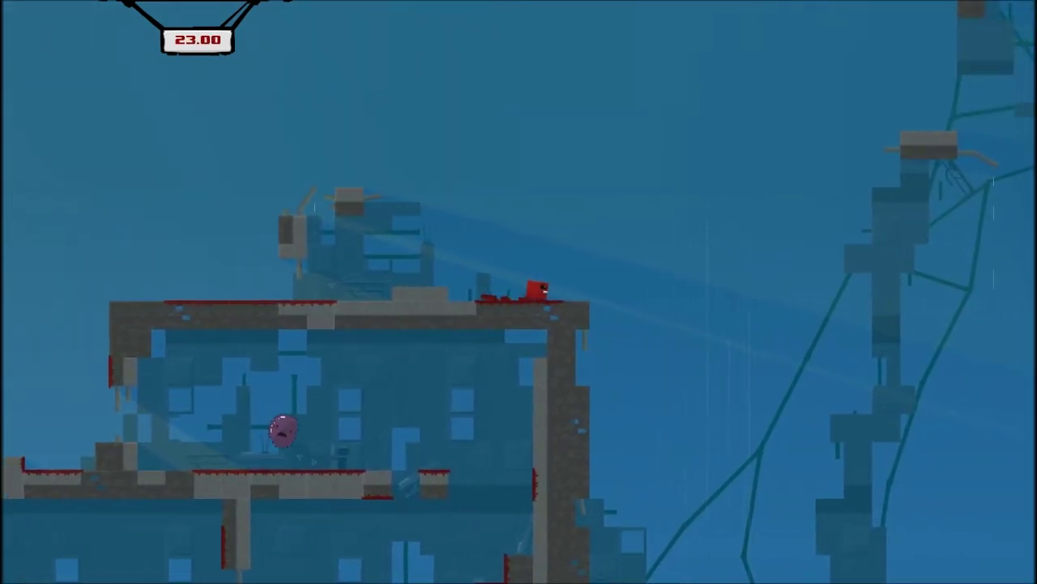
pyautogui.press('Right')
pyautogui.press('Right')
pyautogui.press('Right')
pyautogui.press('space')
pyautogui.press('Right')
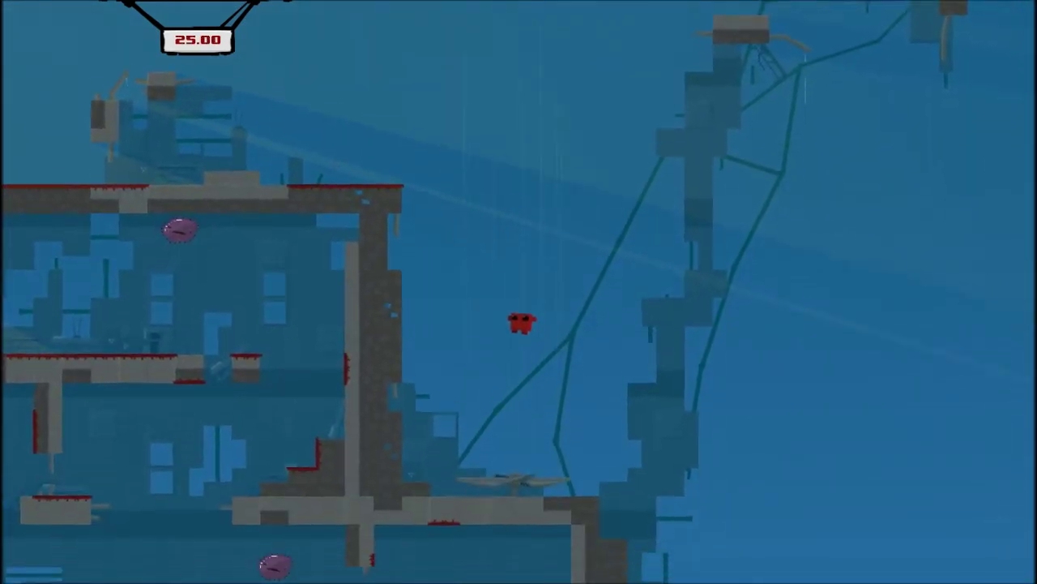
pyautogui.press('Right')
pyautogui.press('space')
pyautogui.press('Right')
pyautogui.press('Right')
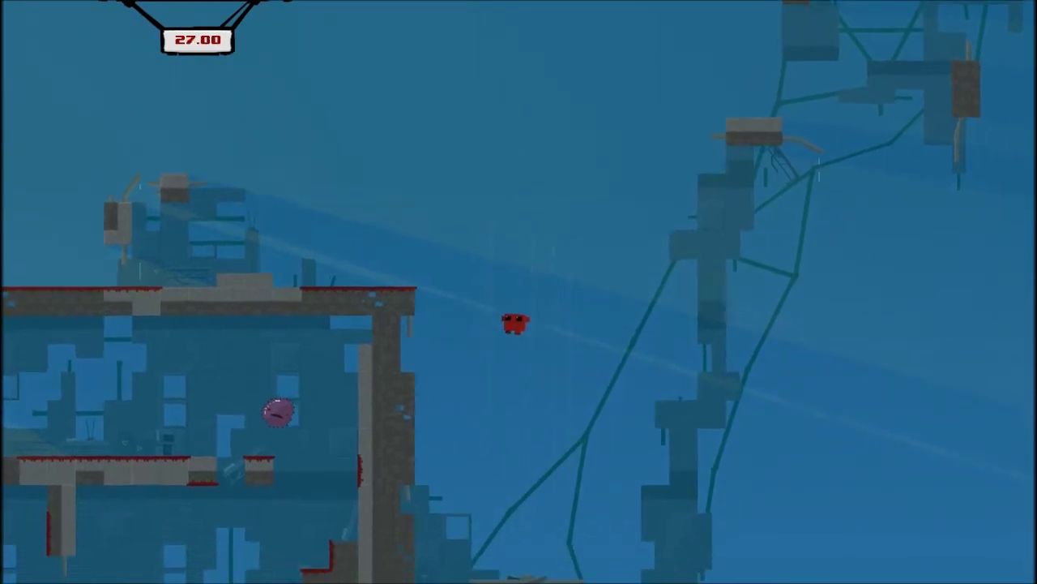
pyautogui.press('Right')
pyautogui.press('Right')
pyautogui.press('Right')
pyautogui.press('Right')
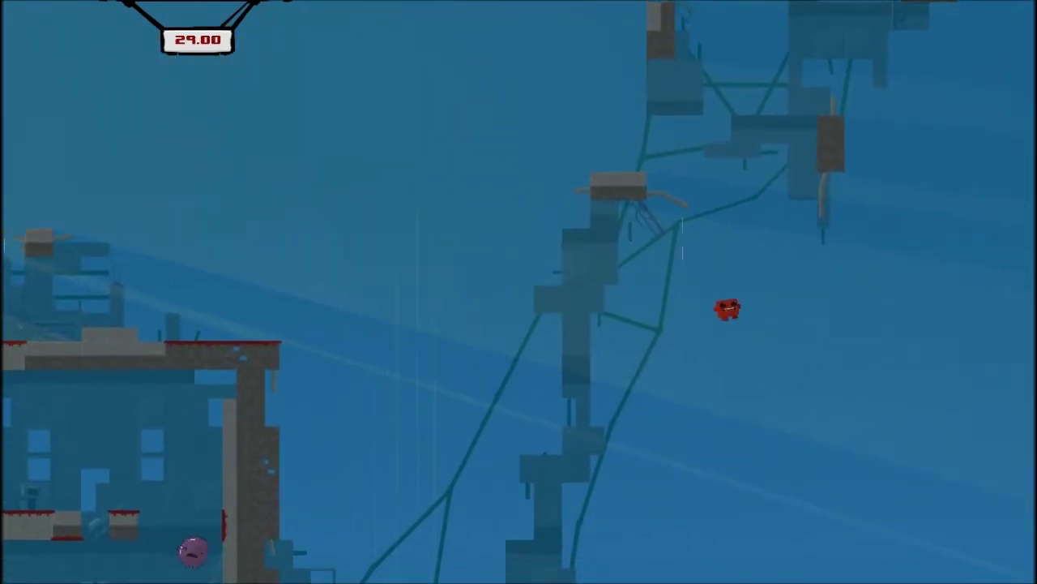
# - Drop onto a building ledge and wall-jump up the right wall
pyautogui.press('Left')
pyautogui.press('Left')
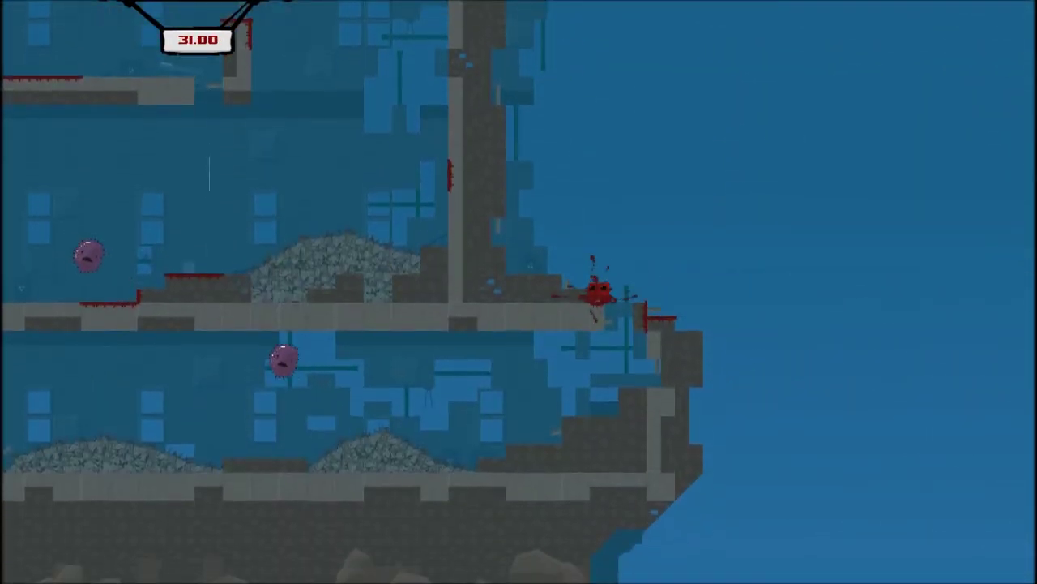
pyautogui.press('space')
pyautogui.press('space')
pyautogui.press('space')
pyautogui.press('space')
pyautogui.press('space')
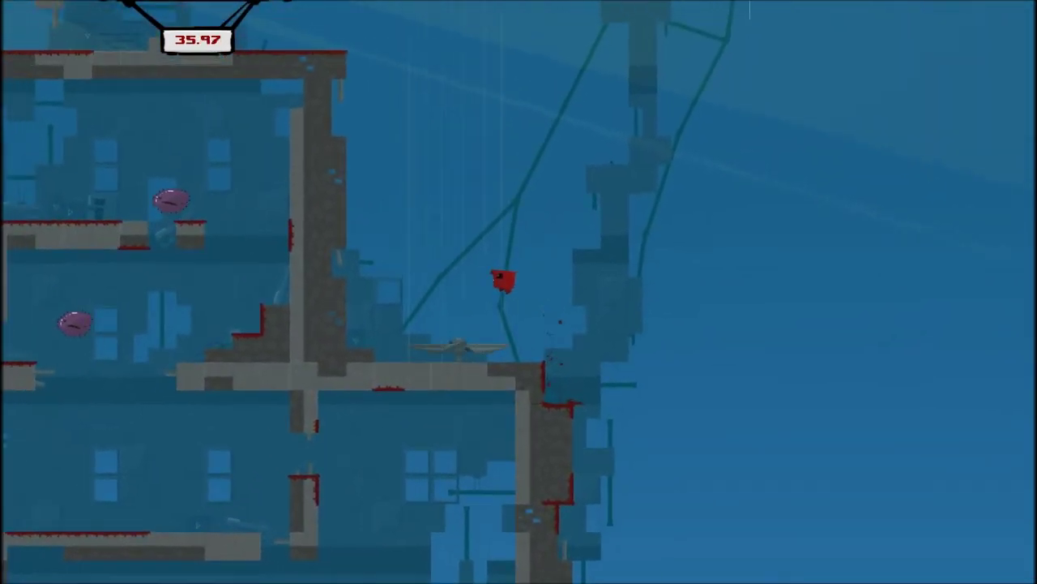
# - Wall-jump between the floating pillars to the tower below Bandage Girl
pyautogui.press('space')
pyautogui.press('Right')
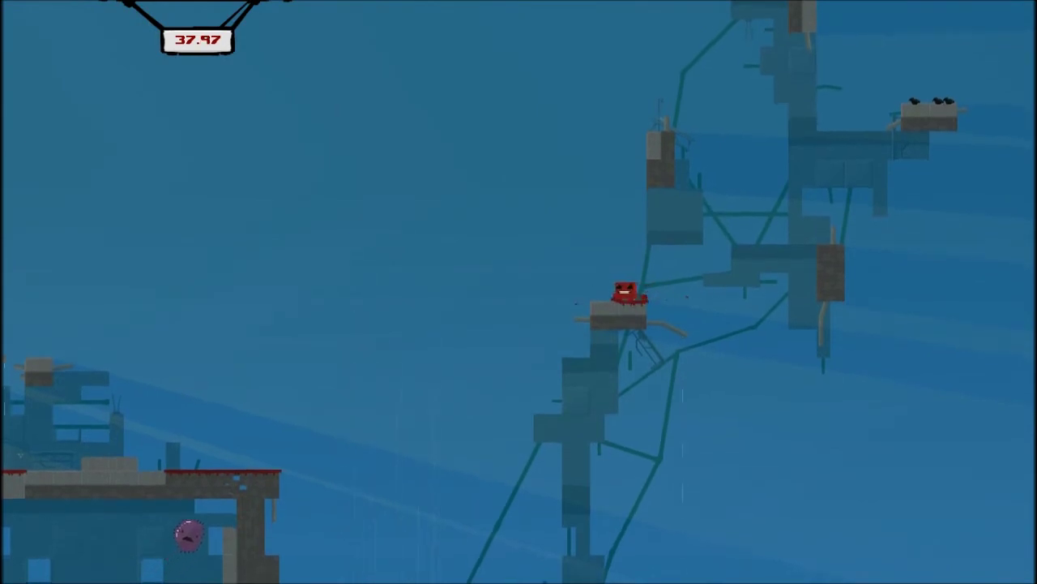
pyautogui.press('space')
pyautogui.press('space')
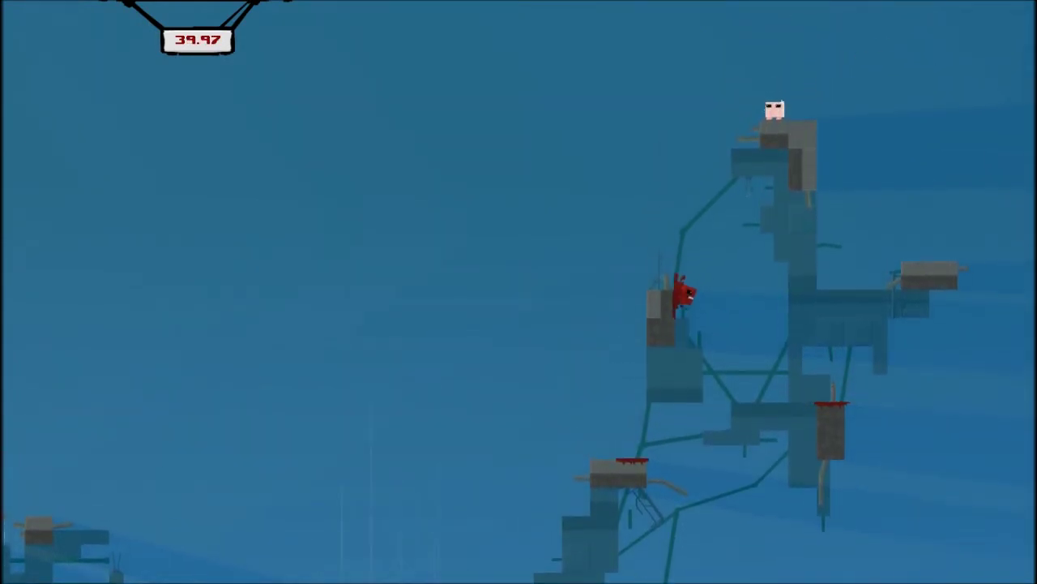
pyautogui.press('space')
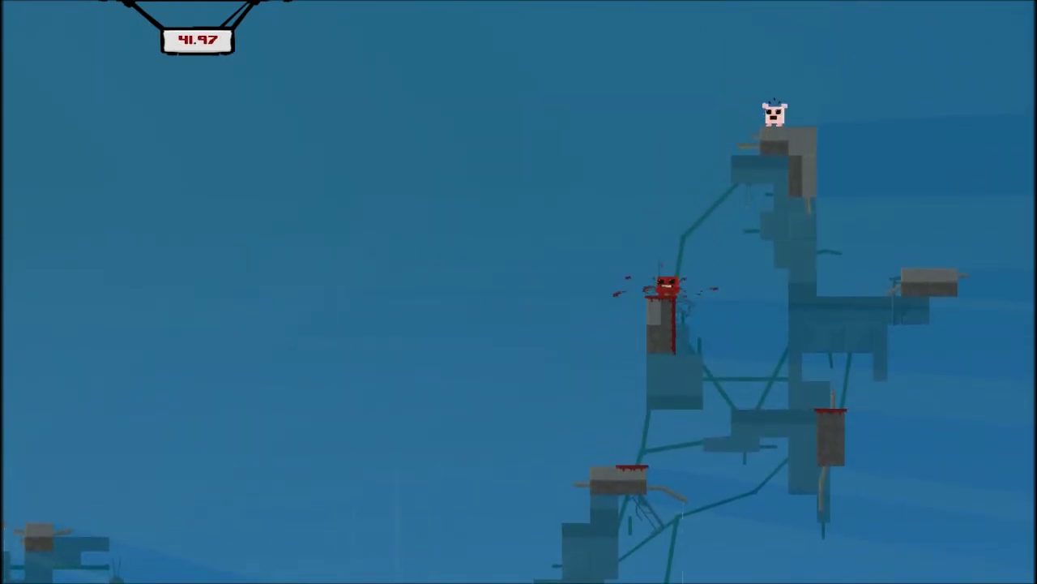
pyautogui.press('Right')
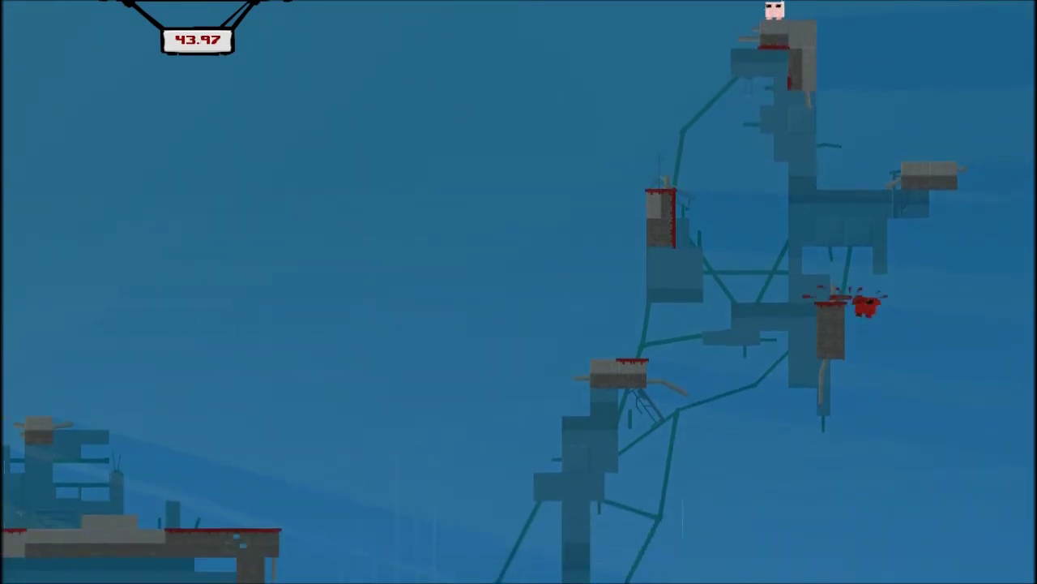
pyautogui.press('Left')
# - Wall-jump repeatedly up the grey pillar
pyautogui.press('space')
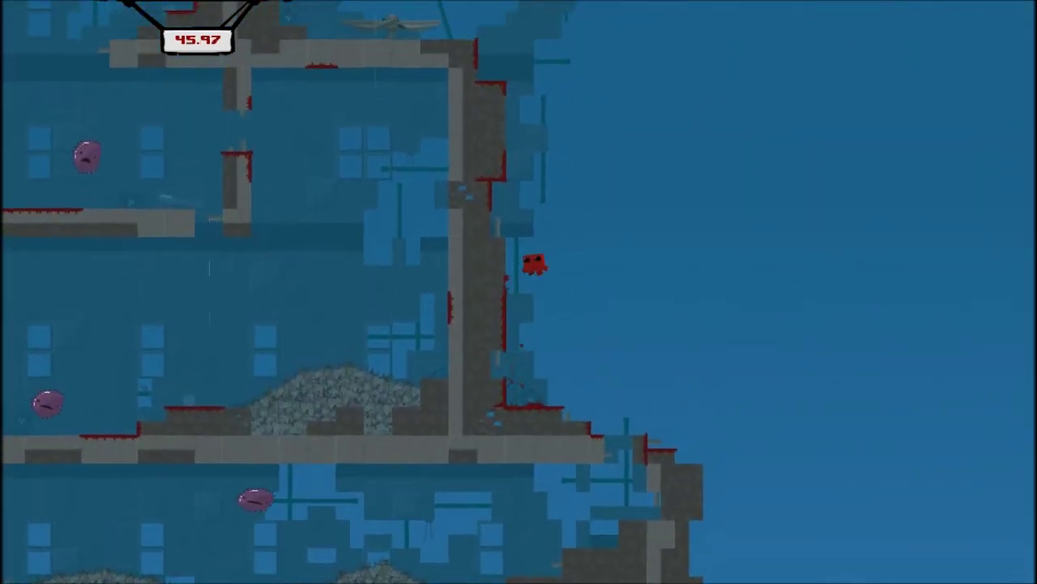
pyautogui.press('space')
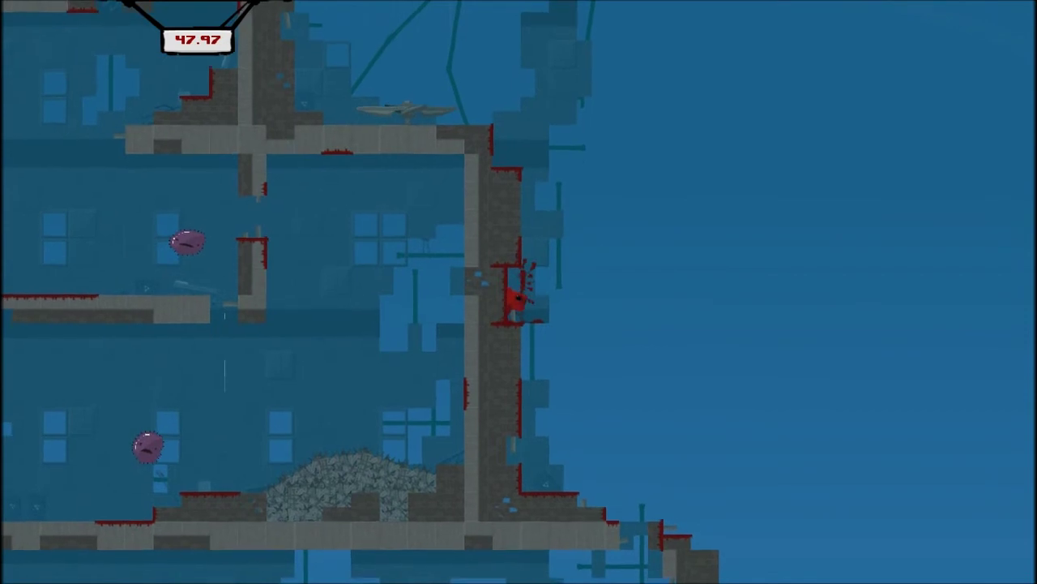
pyautogui.press('space')
pyautogui.press('space')
pyautogui.press('space')
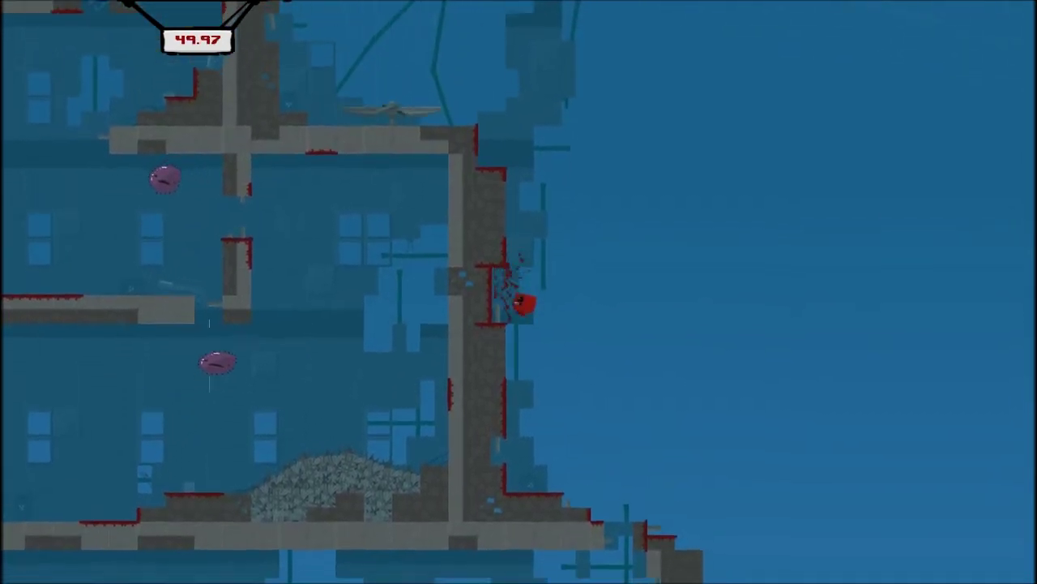
pyautogui.press('space')
pyautogui.press('space')
pyautogui.press('space')
pyautogui.press('space')
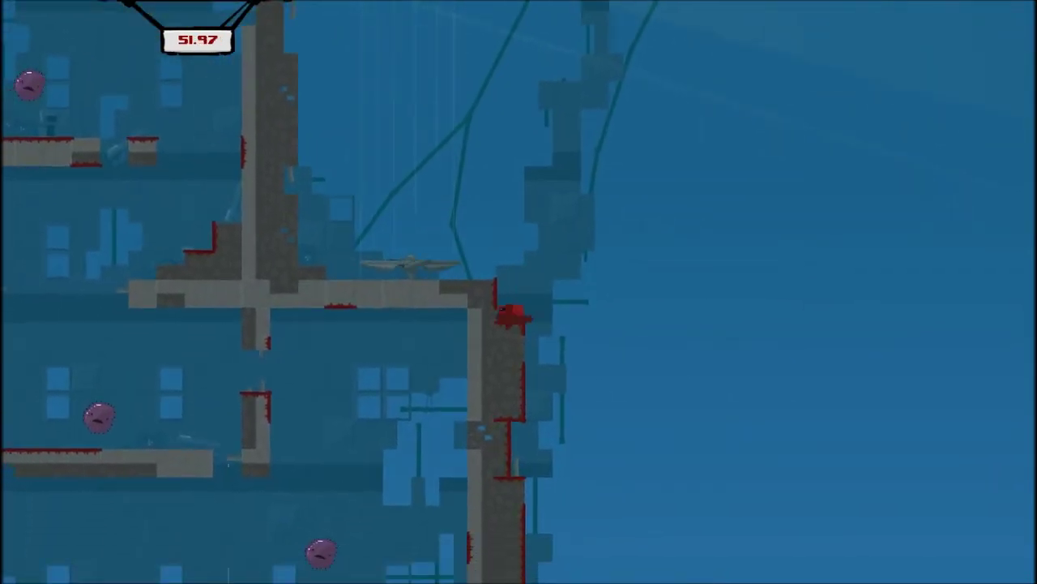
# - Jump up the floating ledges and reach Bandage Girl at the top
pyautogui.press('space')
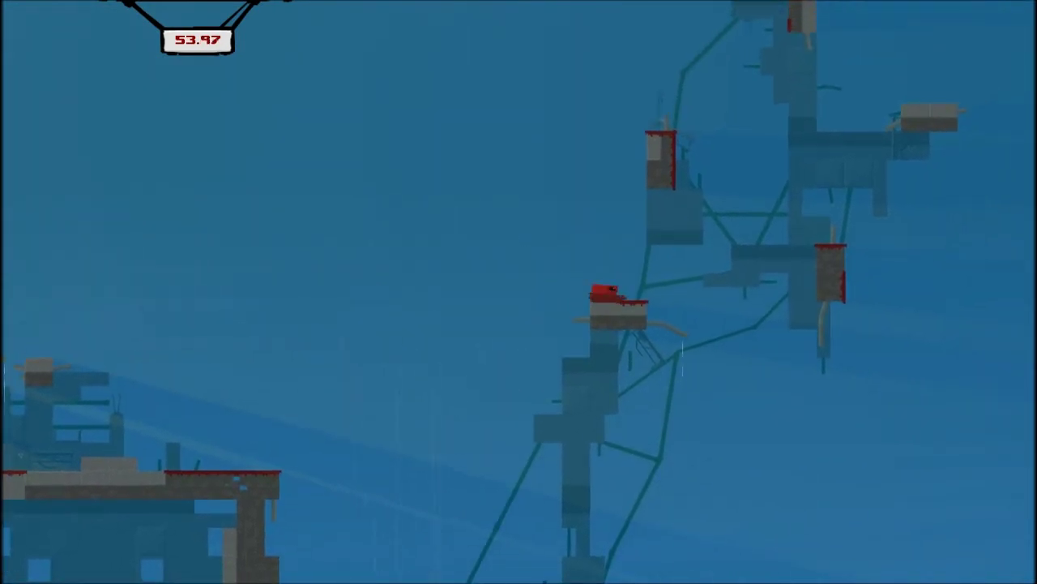
pyautogui.press('space')
pyautogui.press('space')
pyautogui.press('space')
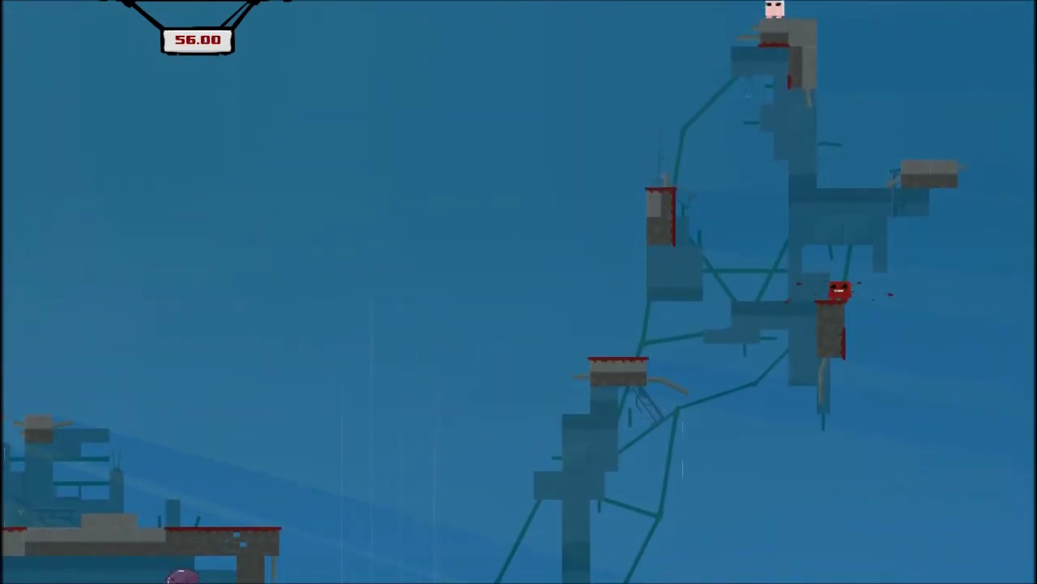
pyautogui.press('space')
pyautogui.press('space')
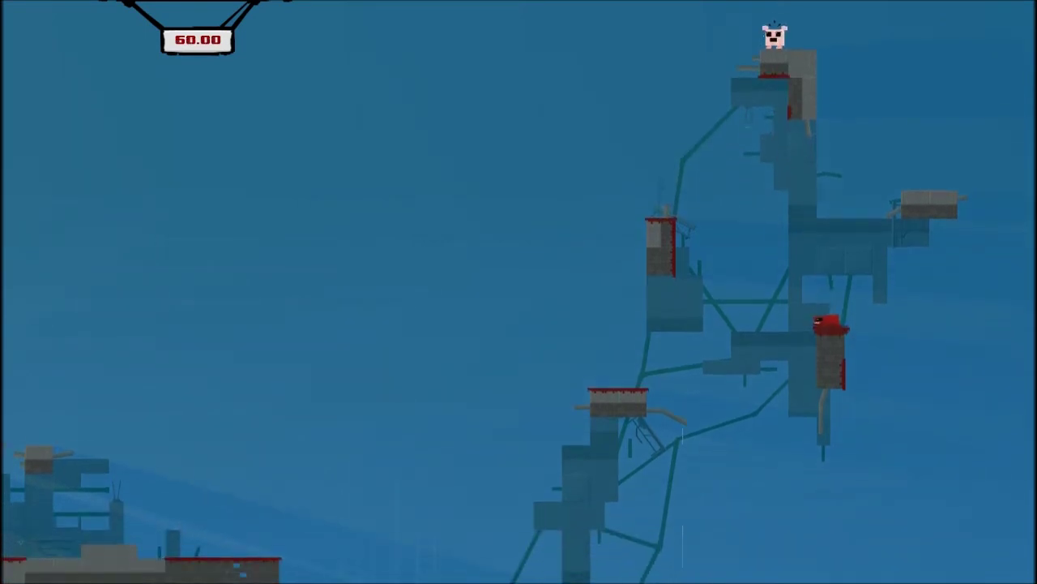
pyautogui.press('Right')
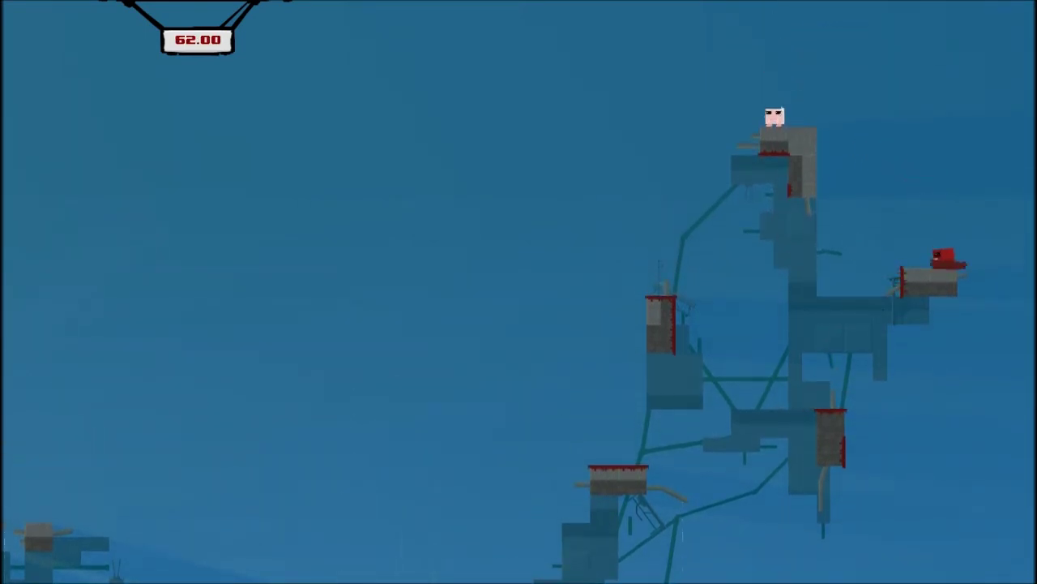
pyautogui.press('Left')
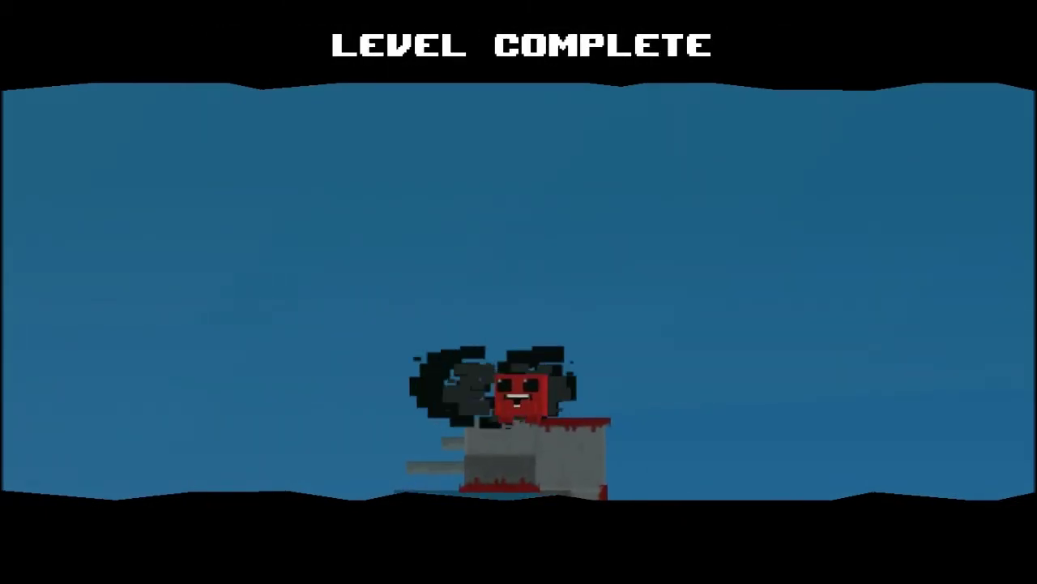
# - Choose Next Level on the Day Breaker results screen
pyautogui.press('Return')
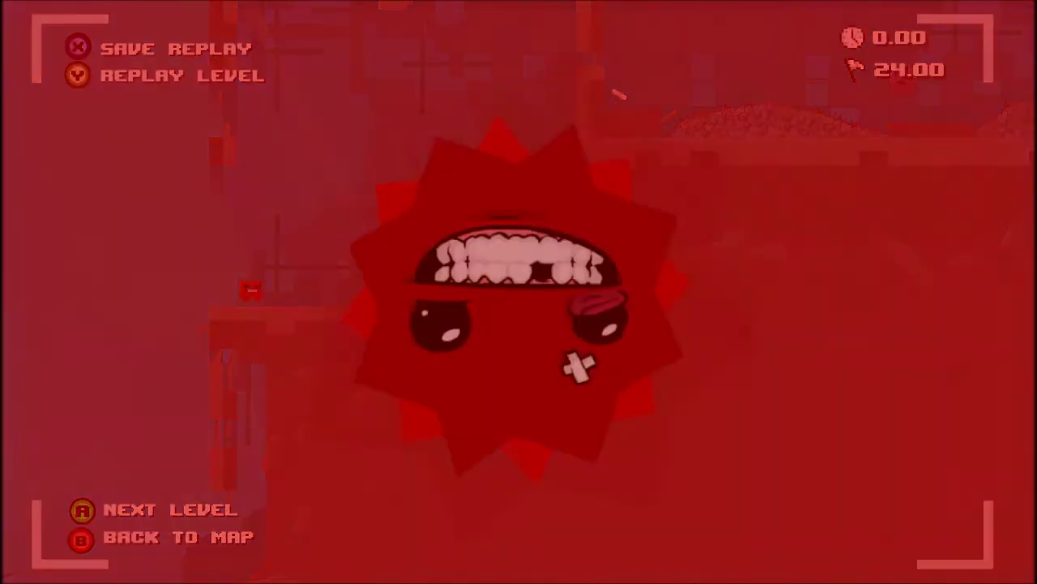